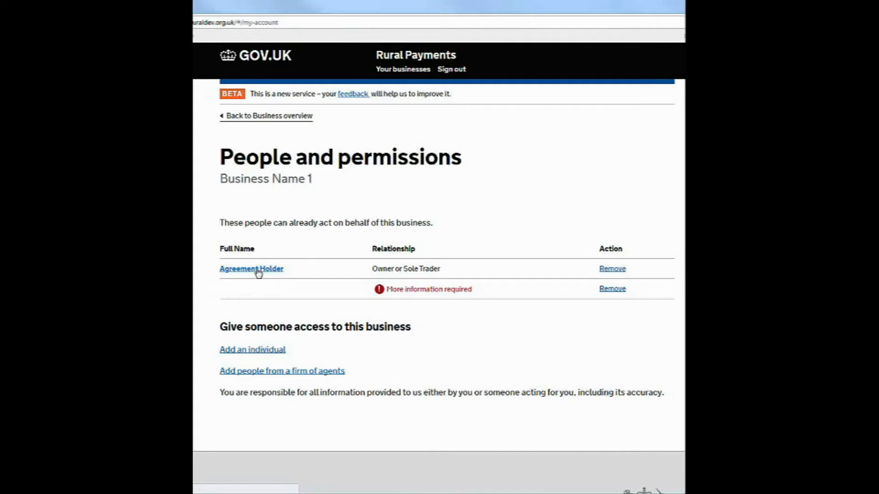
# Review the Submit level of the Agreement Holder's Countryside Stewardship (Agreements) permission and save the permissions.
pyautogui.click(257, 270)
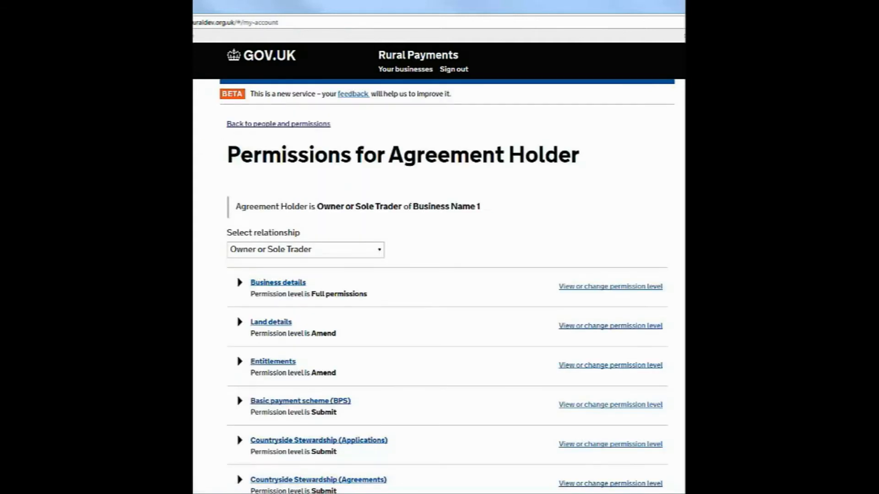
pyautogui.scroll(-2, 440, 266)
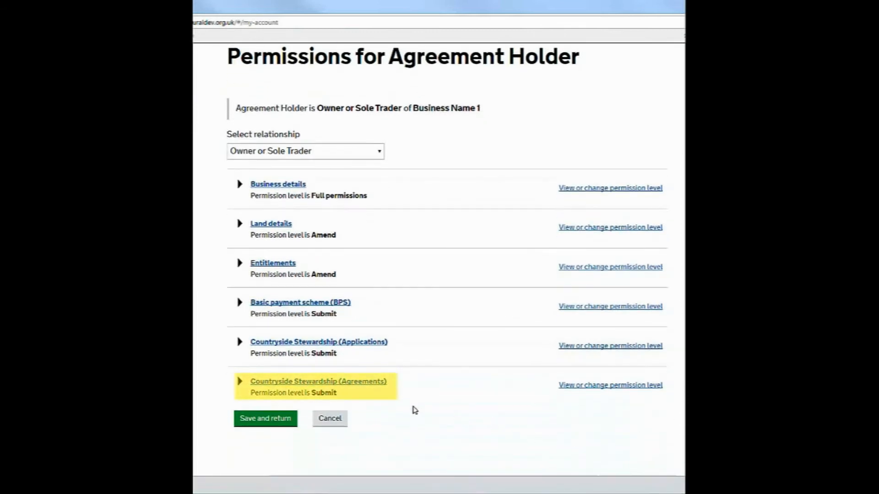
pyautogui.click(377, 385)
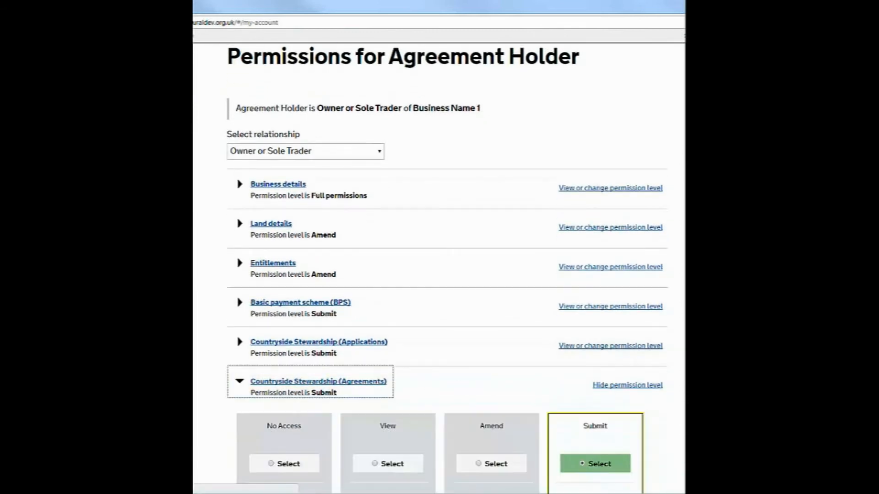
pyautogui.scroll(-6, 630, 242)
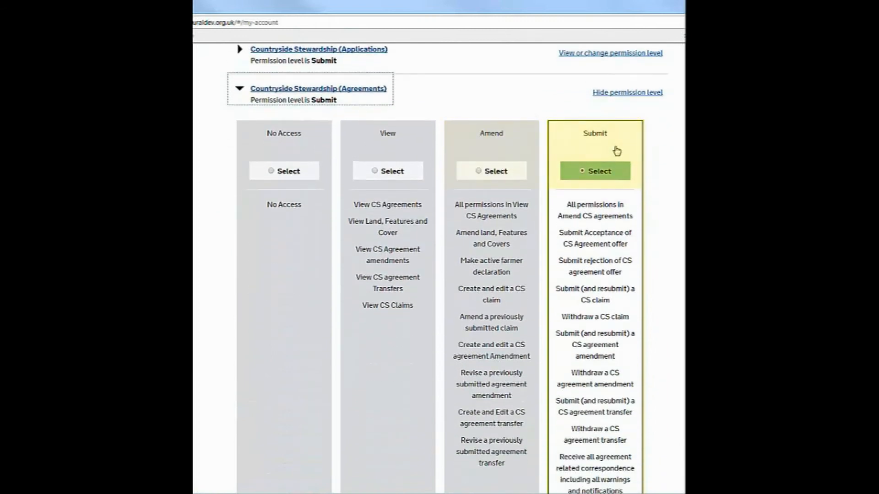
pyautogui.scroll(-5, 547, 361)
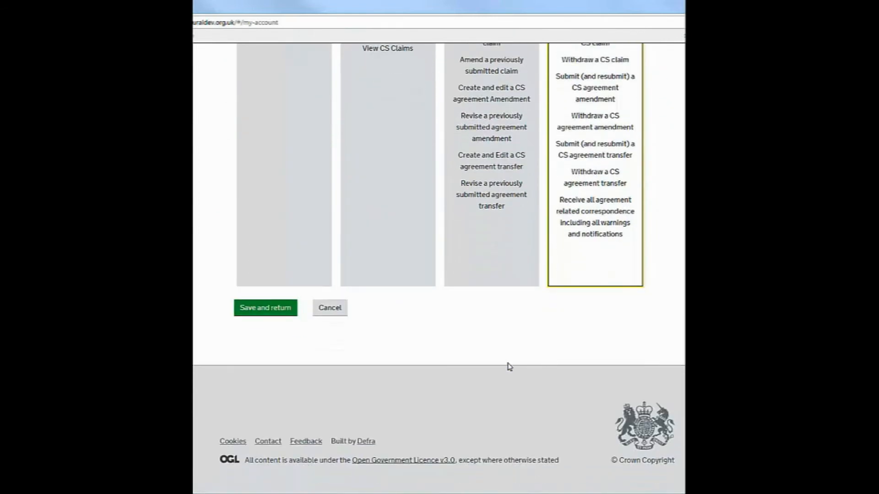
pyautogui.click(266, 311)
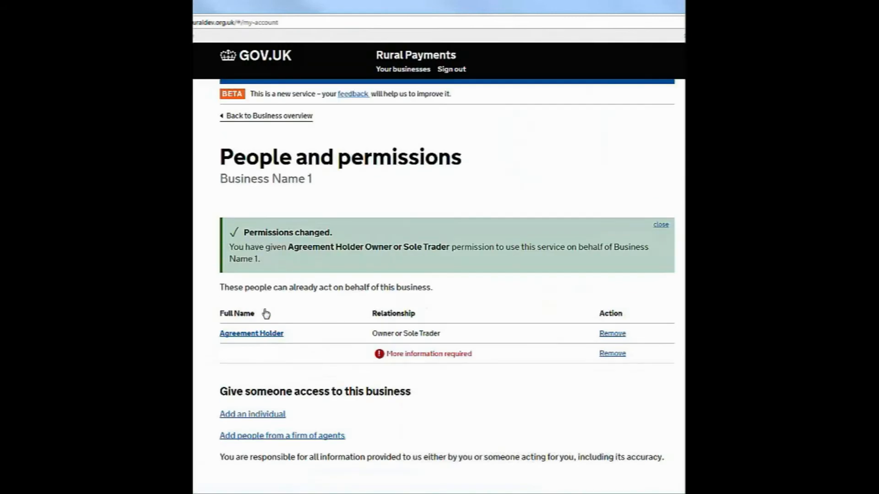
# Reopen the Agreement Holder's permissions, check the levels for all areas and save them unchanged.
pyautogui.click(265, 335)
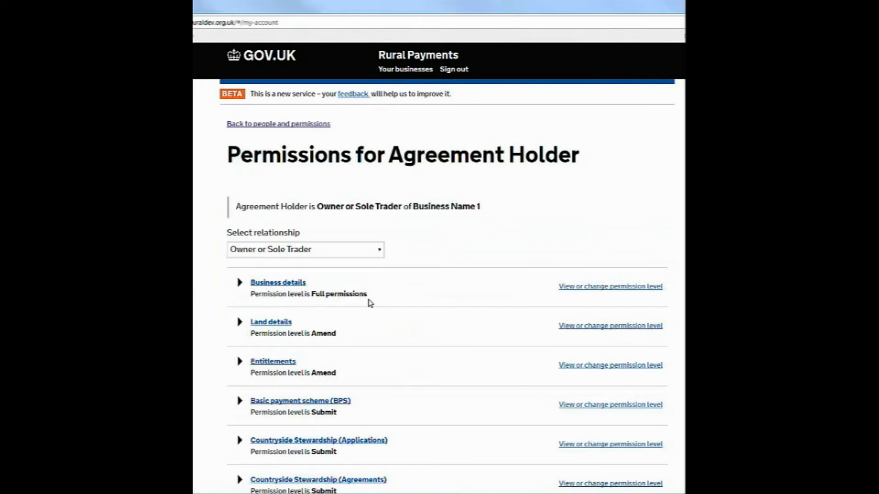
pyautogui.scroll(-5, 236, 405)
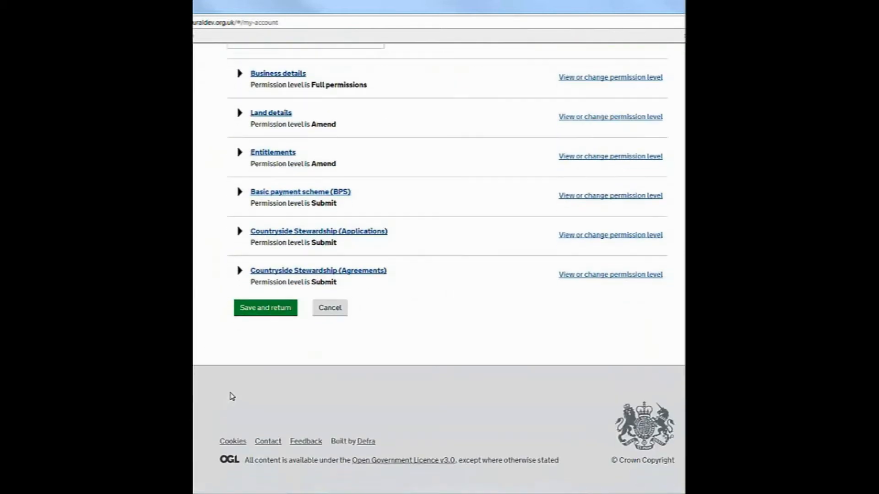
pyautogui.click(255, 315)
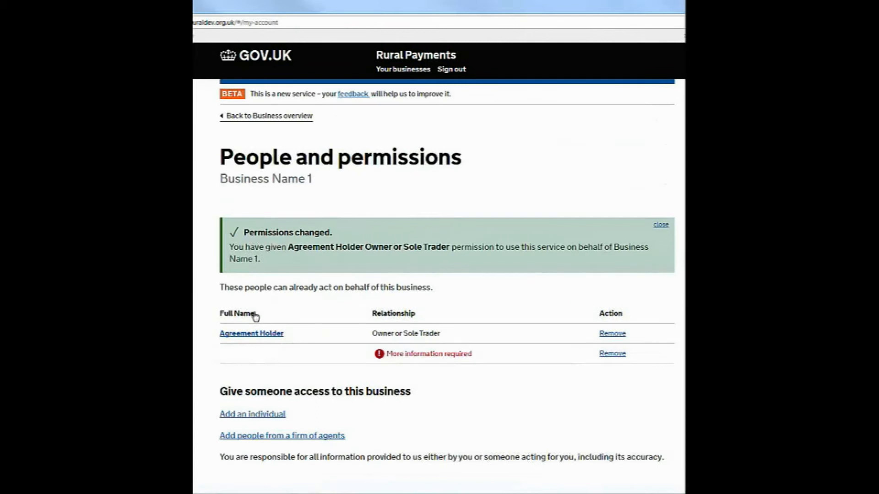
# Return to the business overview and open the Countryside Stewardship Claims page for Business Name 1.
pyautogui.click(284, 118)
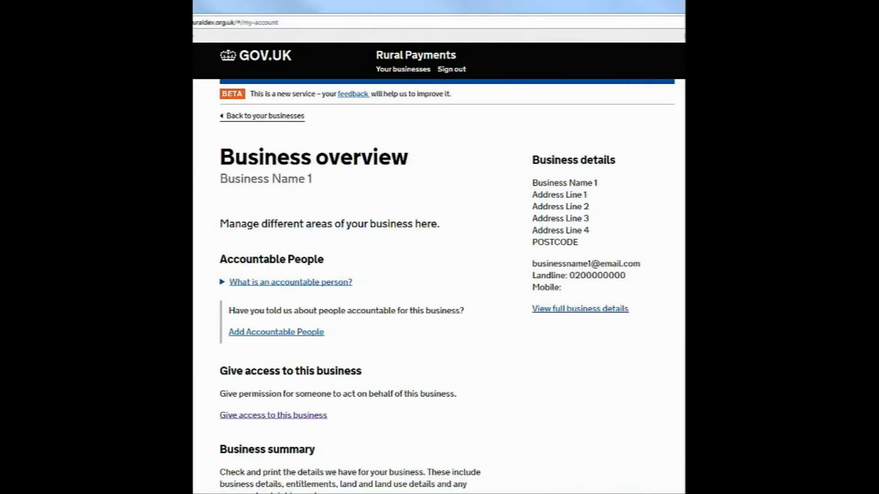
pyautogui.scroll(-10, 438, 270)
pyautogui.scroll(-2, 353, 260)
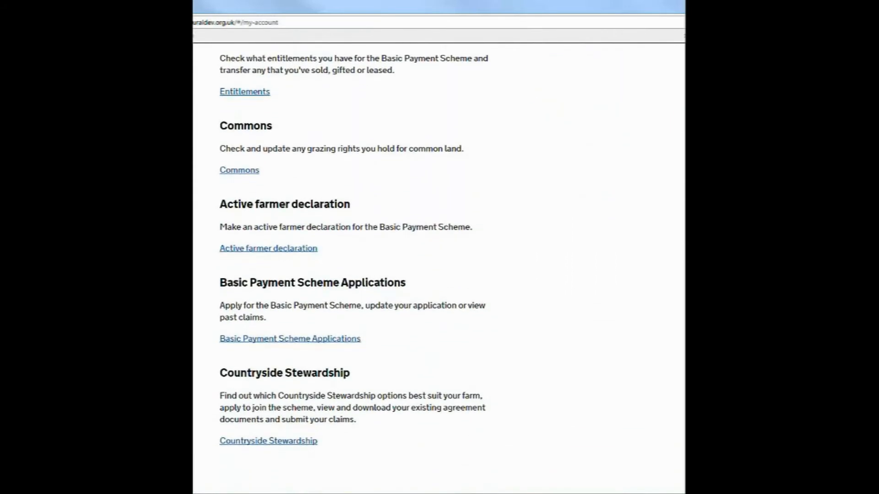
pyautogui.click(287, 441)
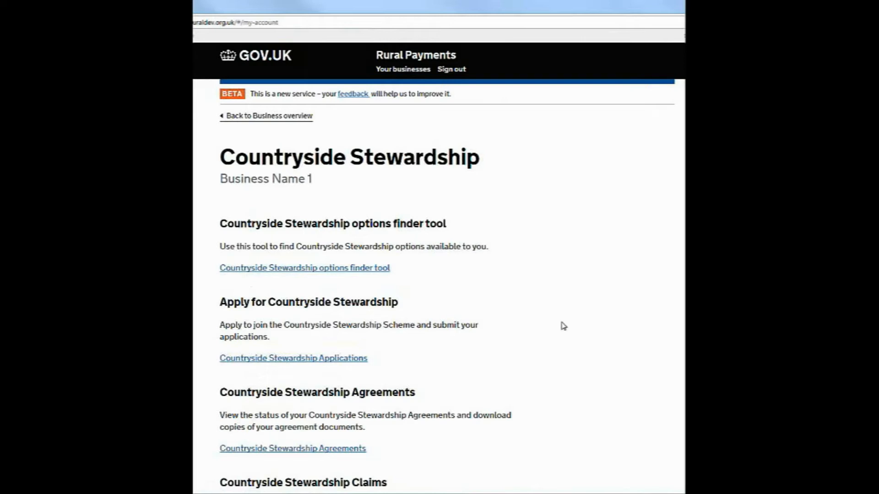
pyautogui.scroll(-3, 438, 268)
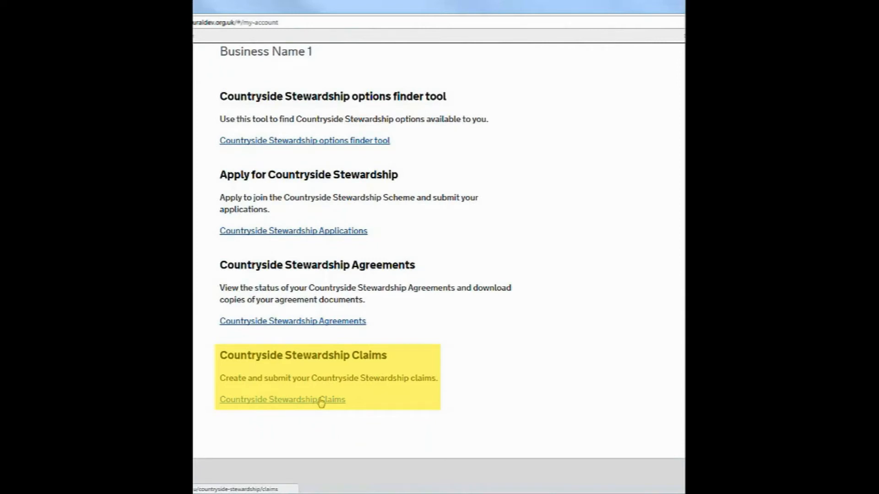
pyautogui.click(321, 399)
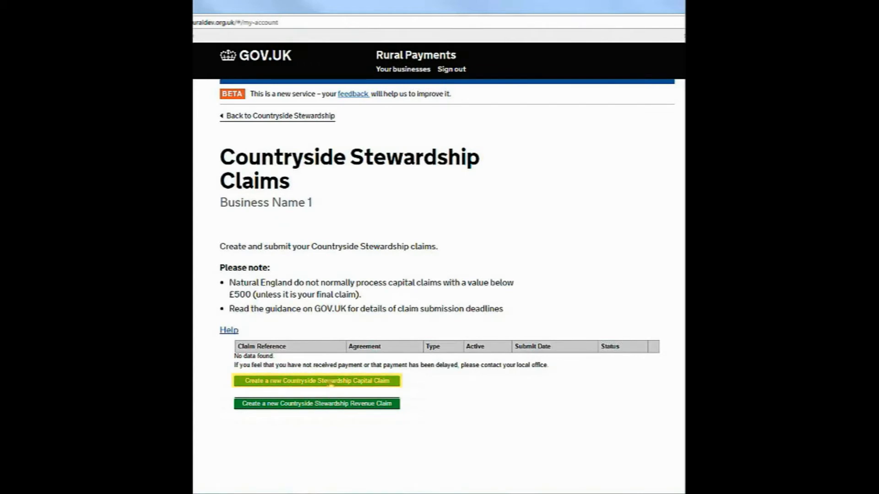
# Create a new Countryside Stewardship capital claim from the signed CS agreement for Farm ABC.
pyautogui.click(330, 383)
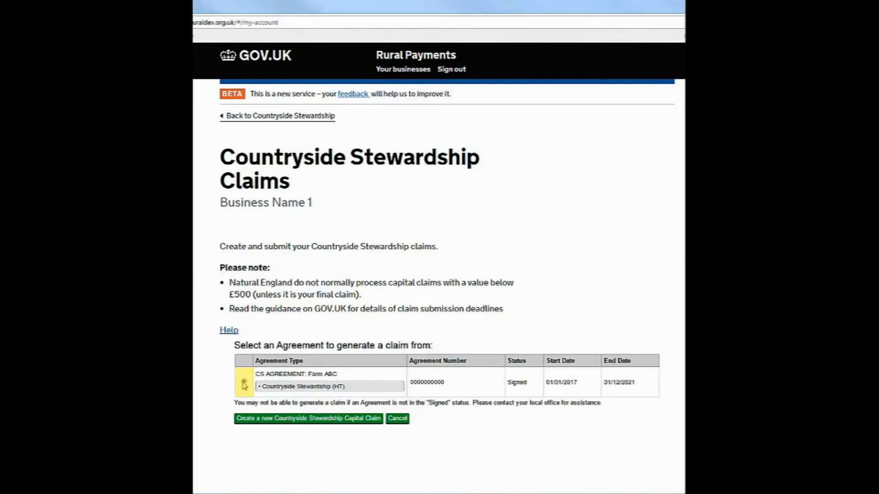
pyautogui.click(269, 422)
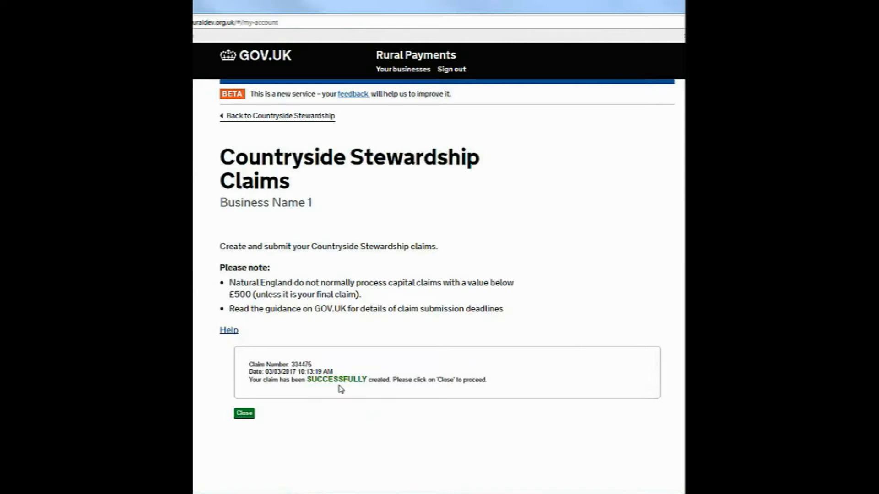
pyautogui.click(245, 414)
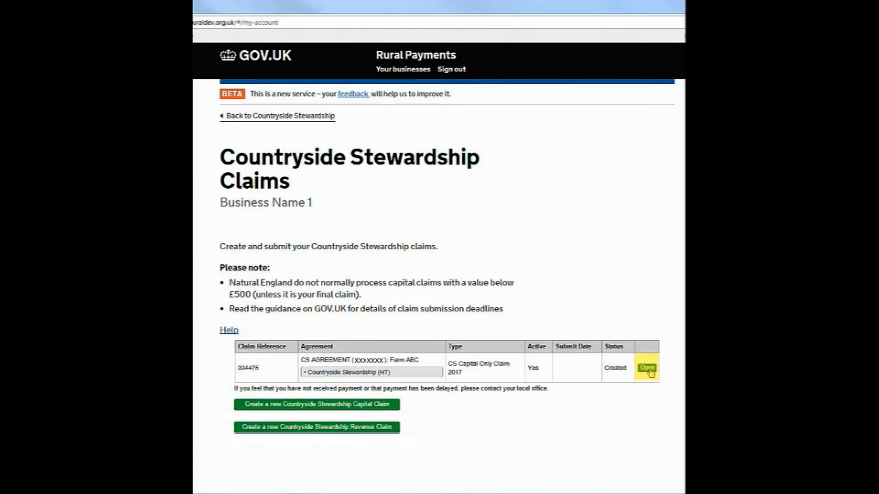
# Open the created claim and display its ANNEX I details of standard cost capital items.
pyautogui.click(647, 369)
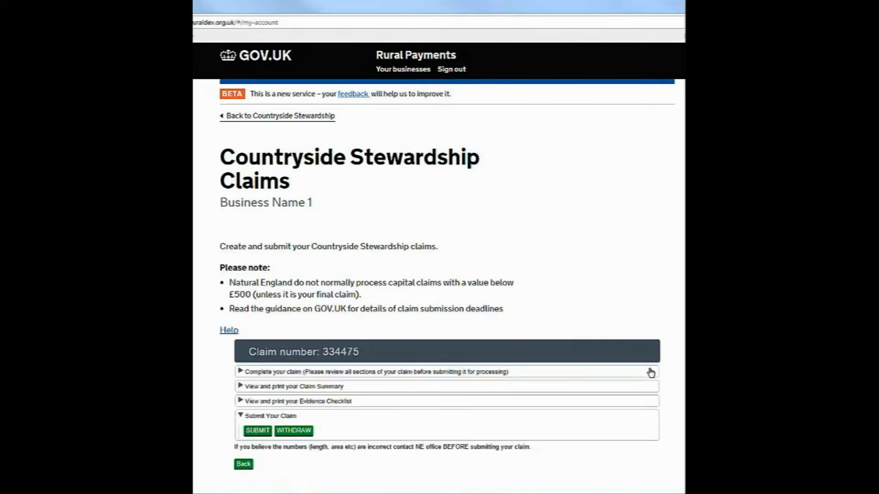
pyautogui.click(240, 373)
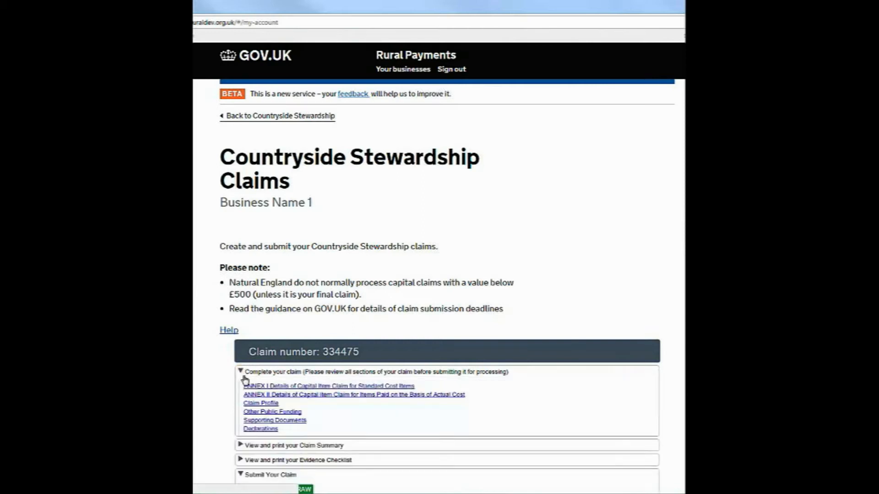
pyautogui.click(302, 387)
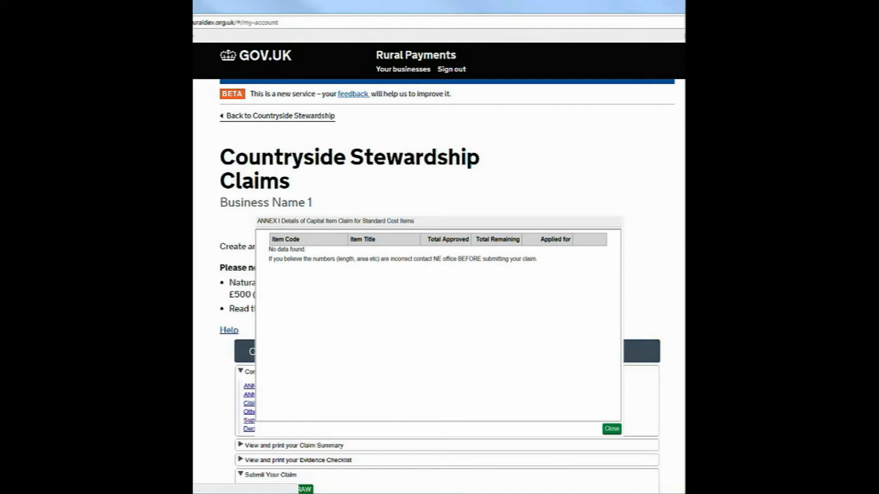
pyautogui.press('Escape')
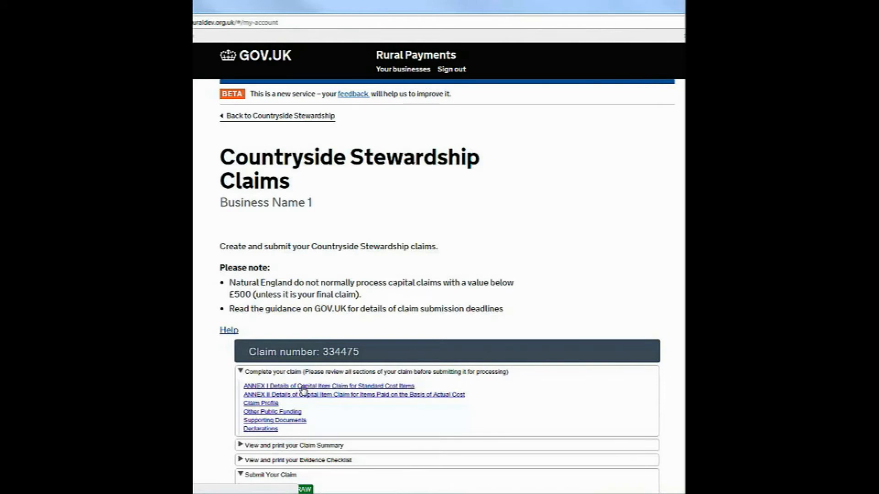
pyautogui.click(303, 387)
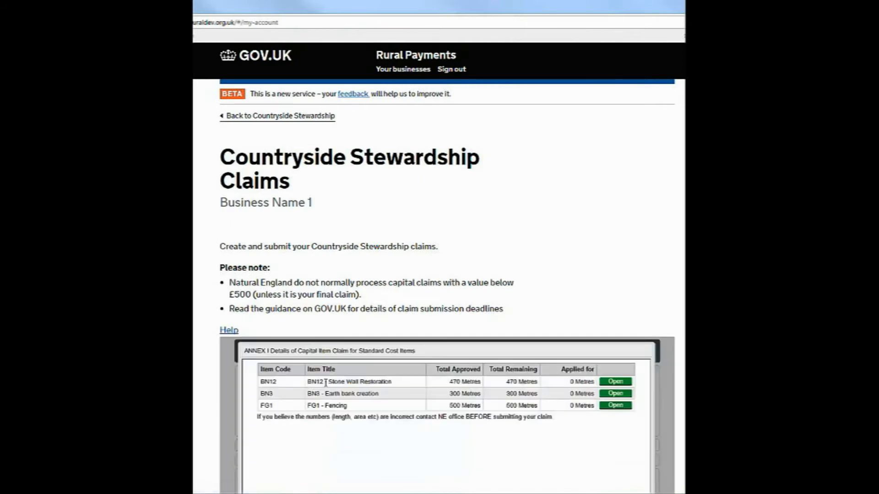
# Enter claimed quantities of 200, 180 and 90 metres for BN12 - Stone Wall Restoration and try to save them.
pyautogui.scroll(-4, 439, 270)
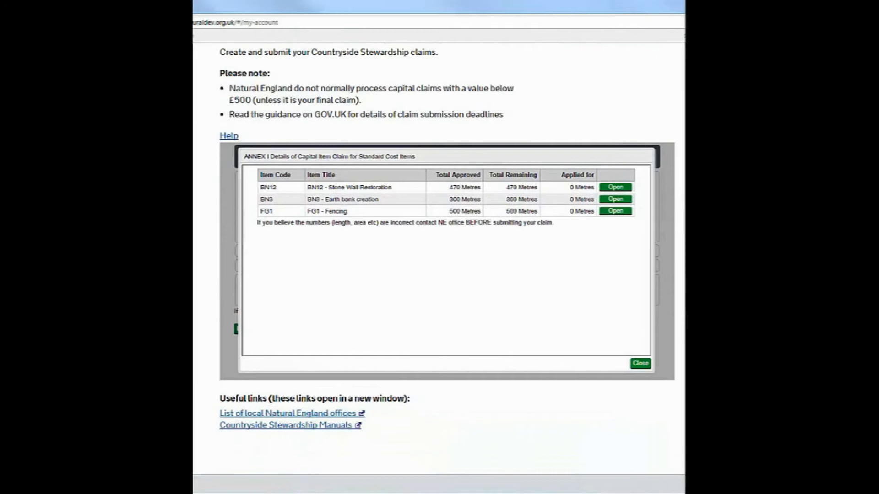
pyautogui.click(616, 188)
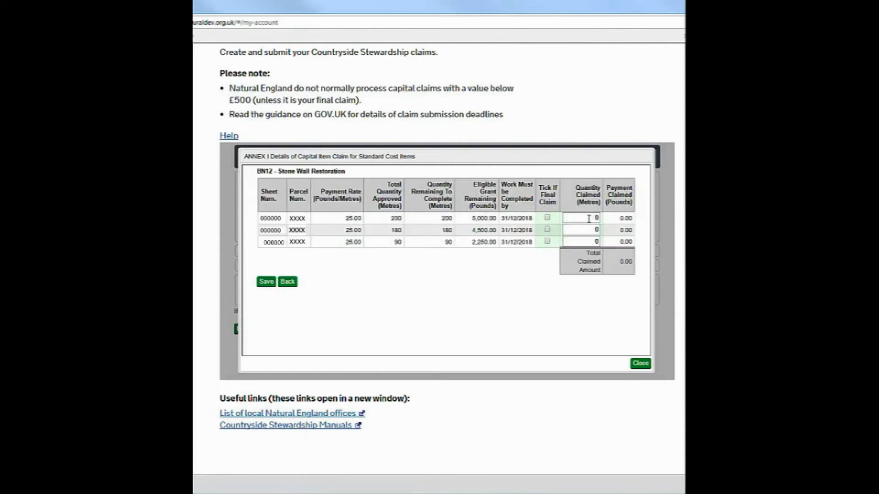
pyautogui.moveTo(588, 218); pyautogui.dragTo(601, 219)
pyautogui.write('200')
pyautogui.doubleClick(598, 230)
pyautogui.write('180')
pyautogui.doubleClick(602, 241)
pyautogui.write('90')
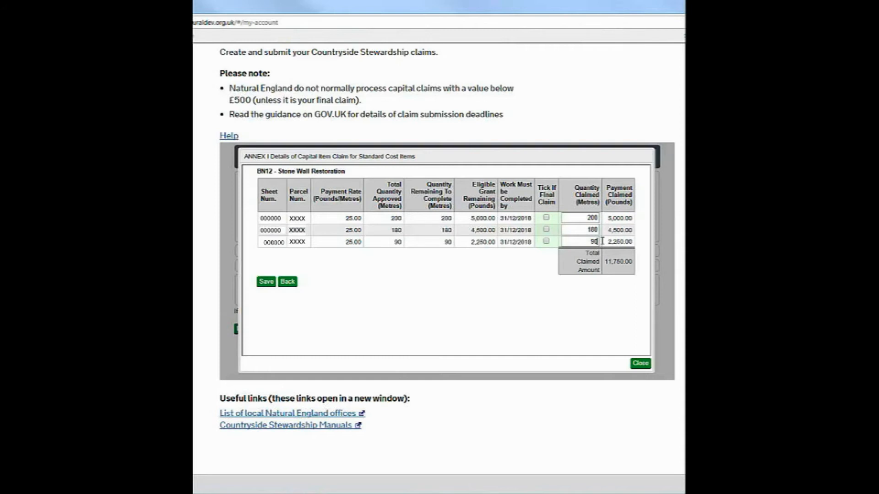
pyautogui.click(265, 284)
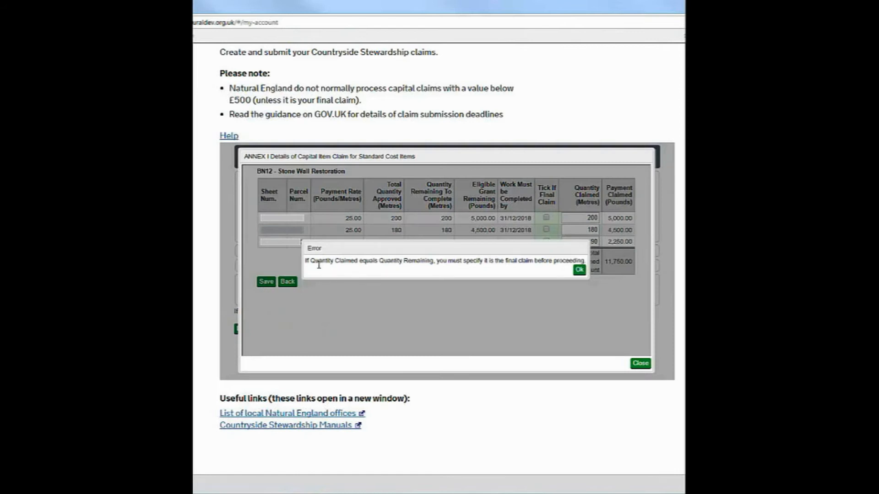
pyautogui.click(580, 271)
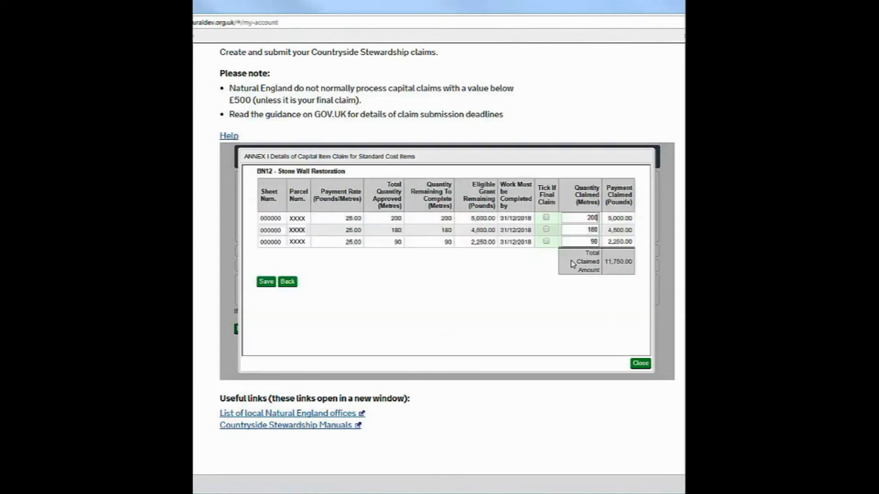
# Mark all three BN12 parcels as final claims, save the quantities and close ANNEX I.
pyautogui.click(546, 219)
pyautogui.click(546, 230)
pyautogui.click(546, 241)
pyautogui.click(267, 282)
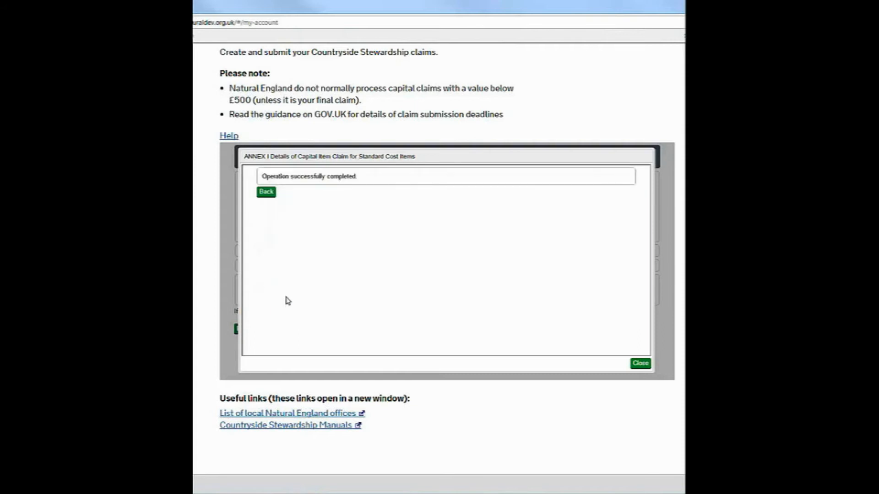
pyautogui.click(266, 195)
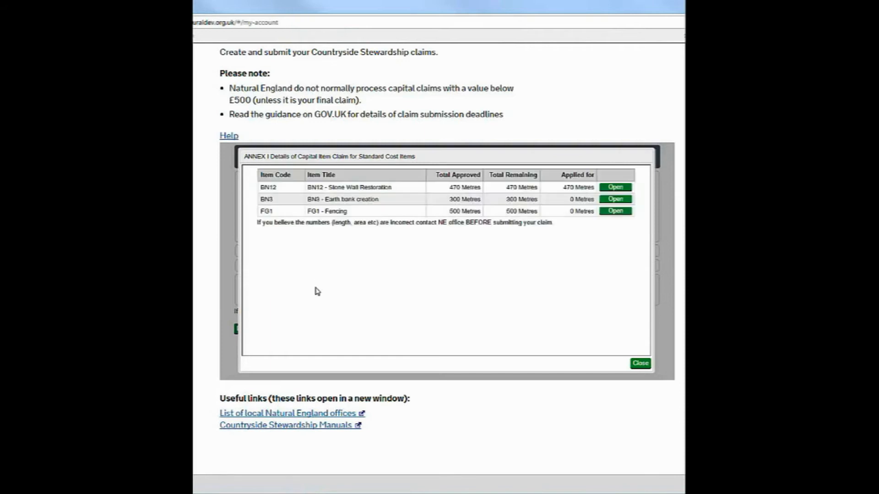
pyautogui.click(641, 364)
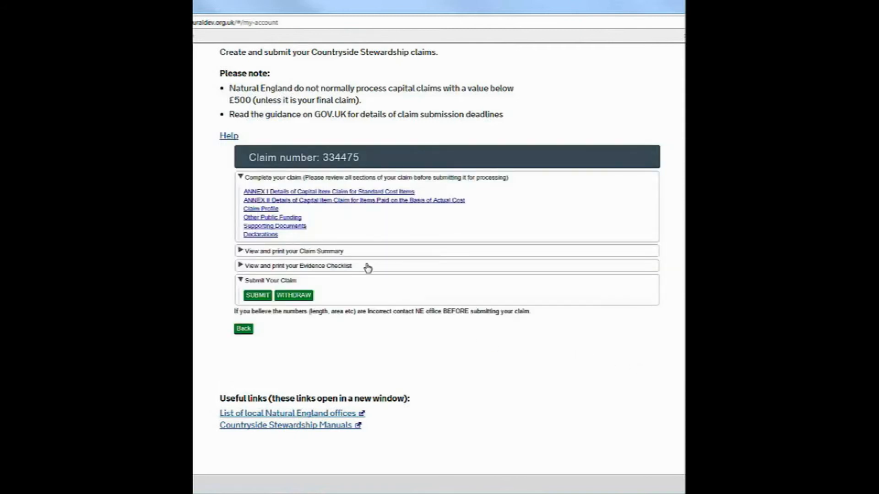
# Start a new invoice for the first parcel of AC1 - Access Capital Items in ANNEX II.
pyautogui.click(368, 201)
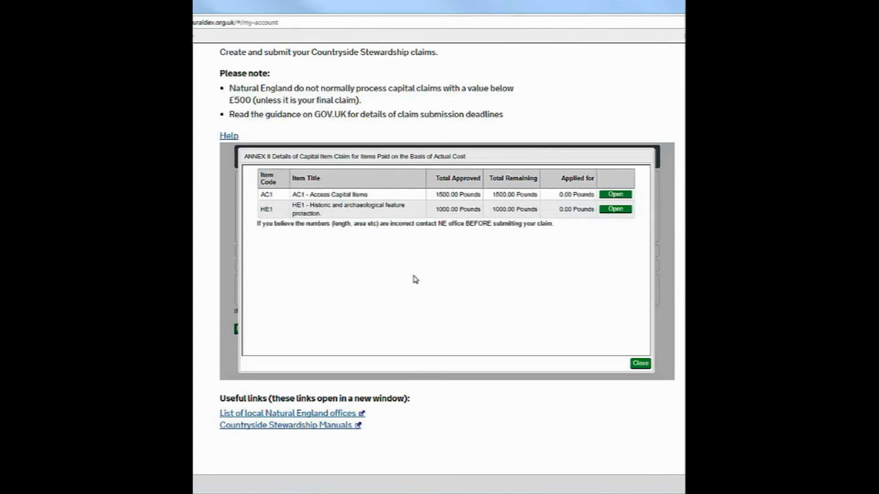
pyautogui.click(611, 196)
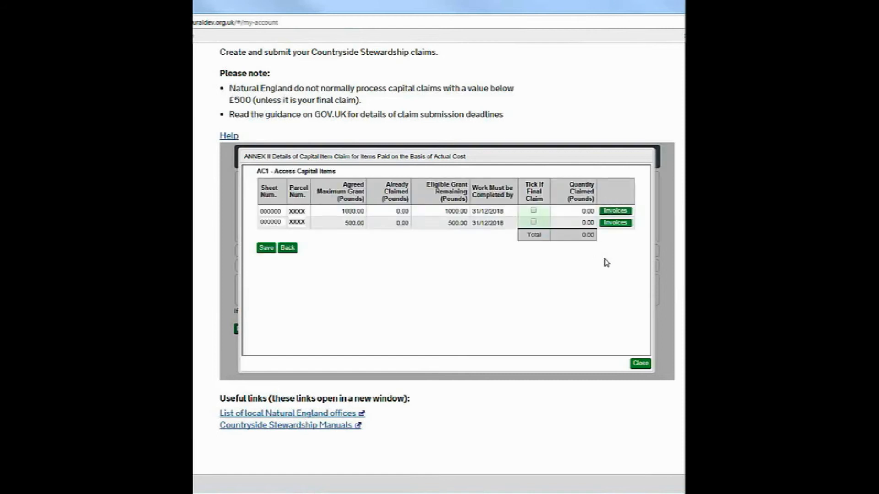
pyautogui.click(615, 211)
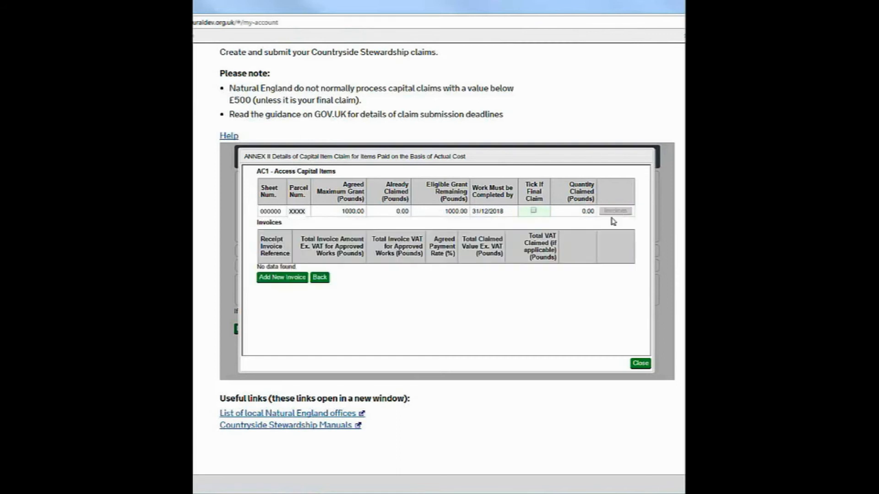
pyautogui.click(281, 278)
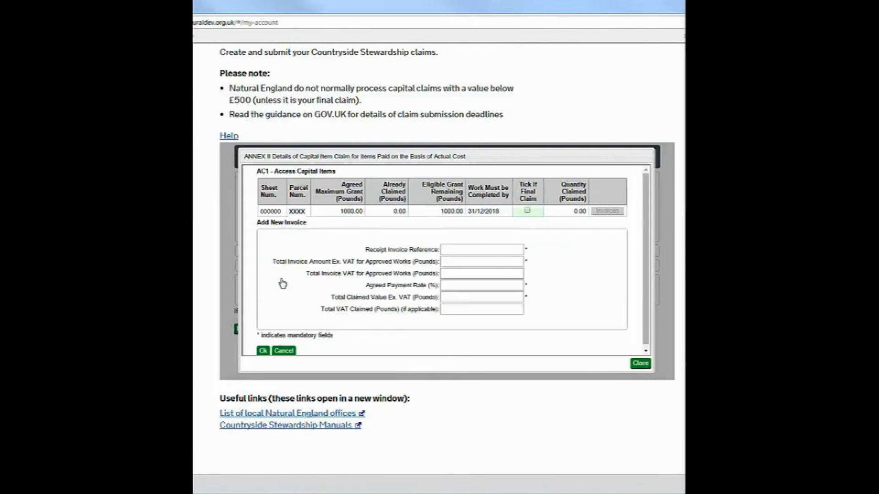
# Enter Invoice 1 with £1000 invoice amount ex. VAT, 100% payment rate and £1000 claimed value ex. VAT, and try to save it.
pyautogui.click(480, 251)
pyautogui.write('Invoice 1')
pyautogui.click(480, 262)
pyautogui.write('1000')
pyautogui.click(483, 286)
pyautogui.write('100')
pyautogui.click(498, 298)
pyautogui.write('1000')
pyautogui.click(263, 351)
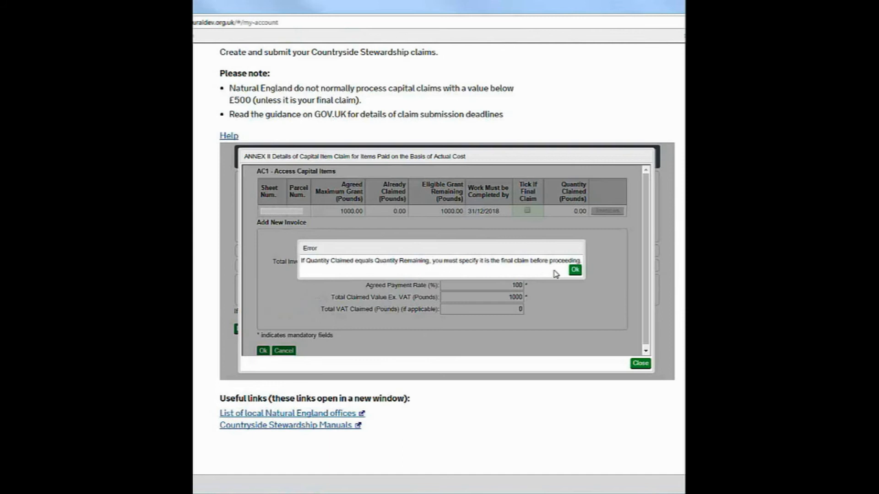
pyautogui.click(575, 270)
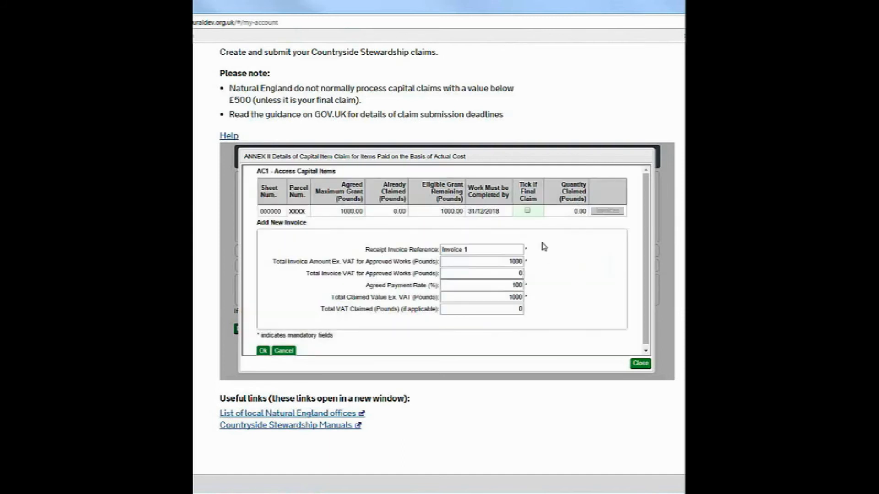
# Mark the first AC1 - Access Capital Items parcel as a final claim and save its invoice.
pyautogui.click(527, 211)
pyautogui.click(263, 351)
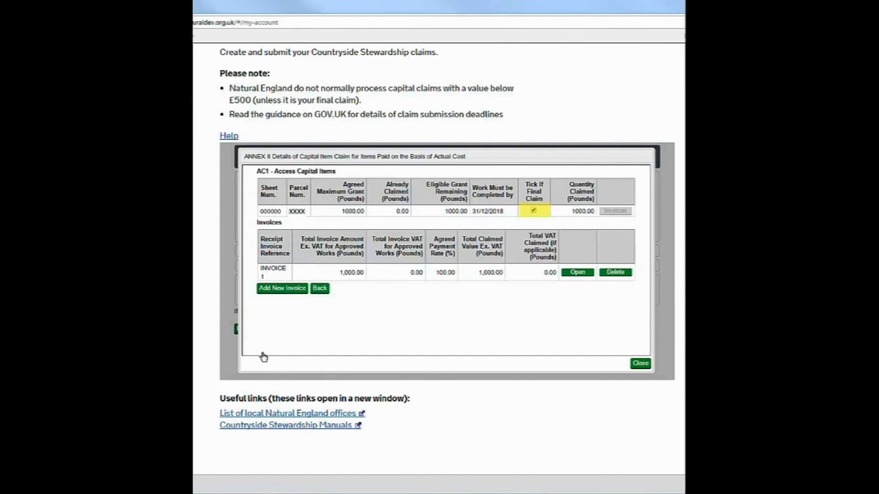
pyautogui.click(263, 352)
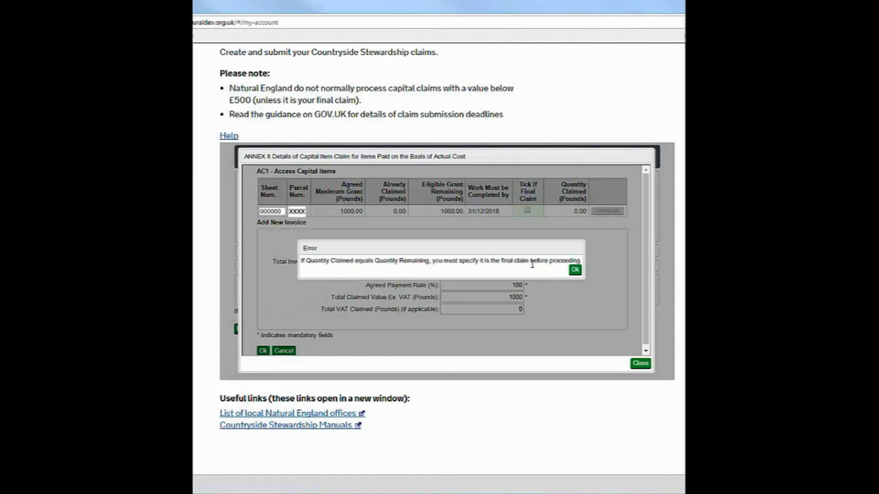
pyautogui.click(263, 350)
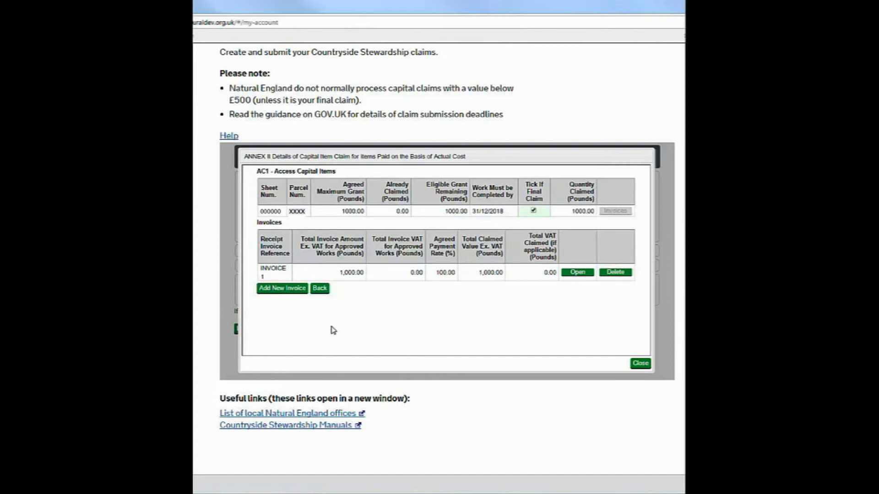
# Return to the AC1 parcel list, save the claimed amounts and close ANNEX II.
pyautogui.click(319, 289)
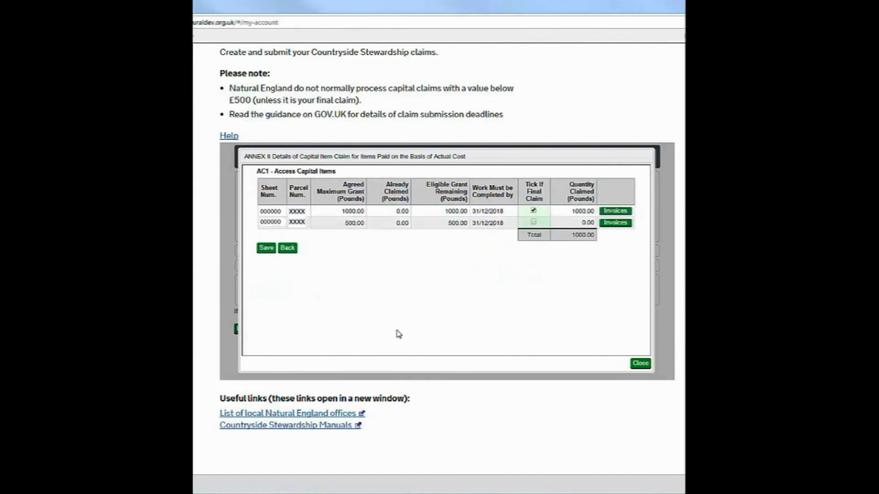
pyautogui.click(266, 248)
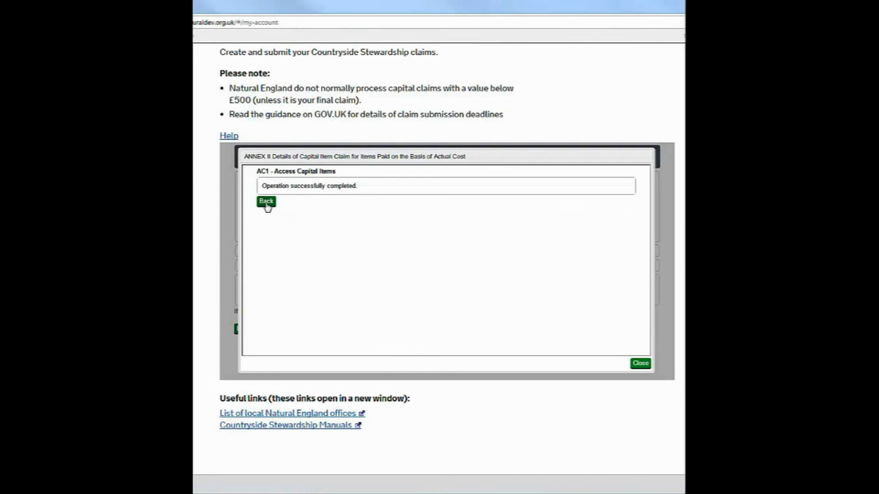
pyautogui.click(266, 202)
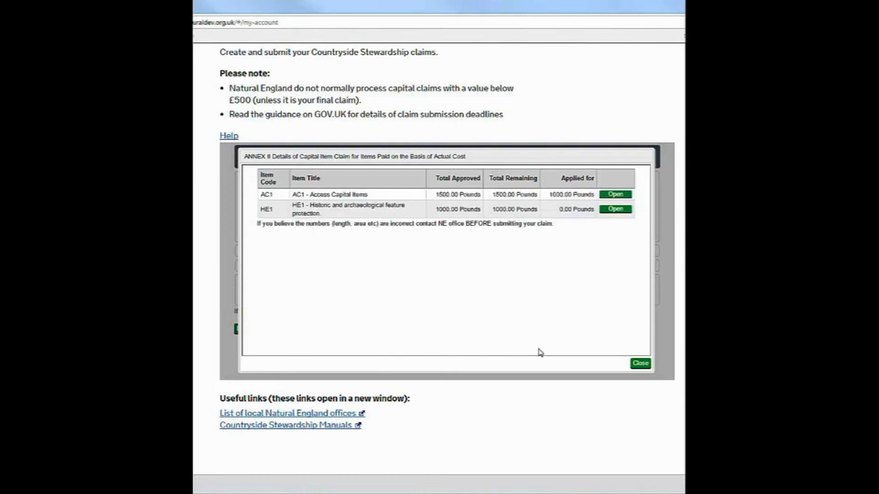
pyautogui.click(640, 364)
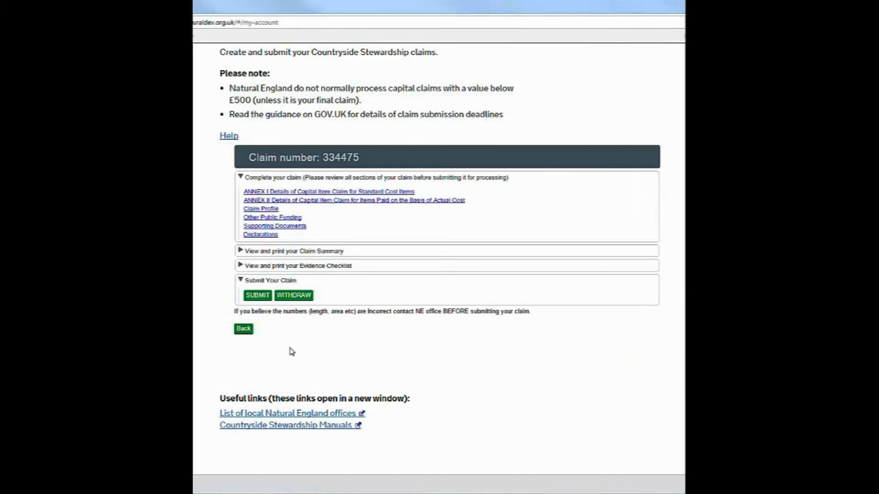
# Answer No in the Claim Profile to having capital items not fully claimed or not intended for further claims, and save it.
pyautogui.click(264, 210)
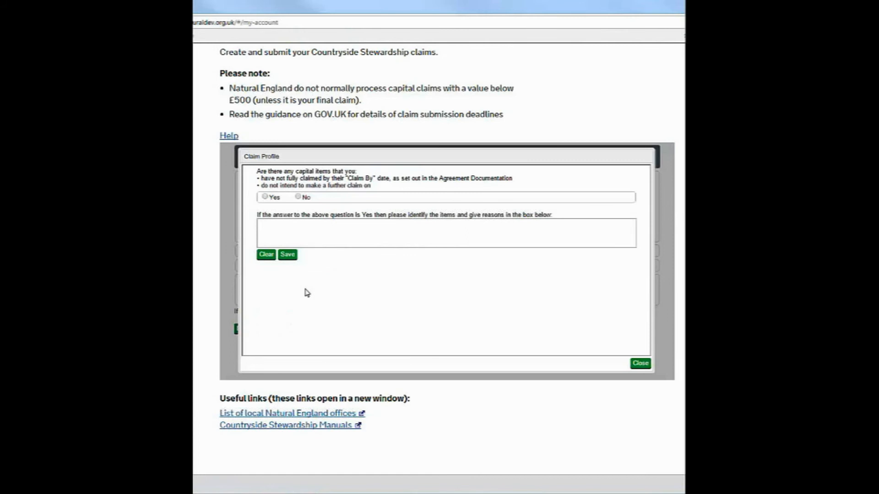
pyautogui.click(298, 197)
pyautogui.click(289, 255)
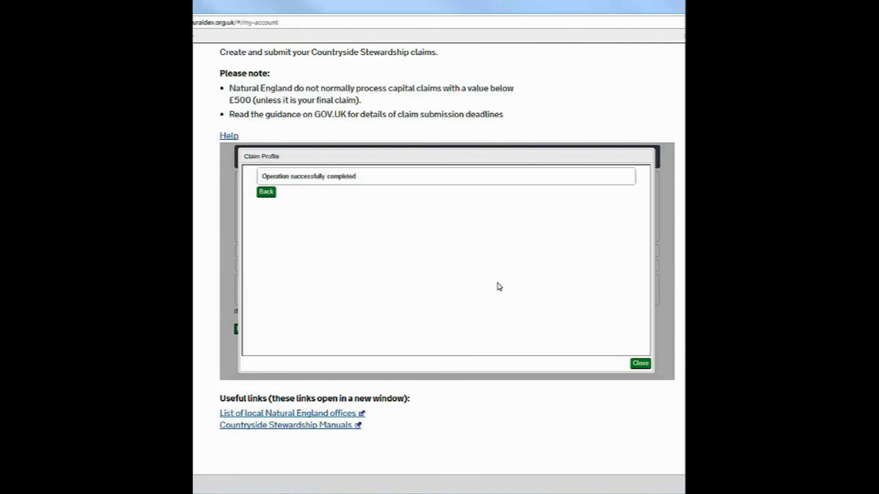
pyautogui.click(640, 364)
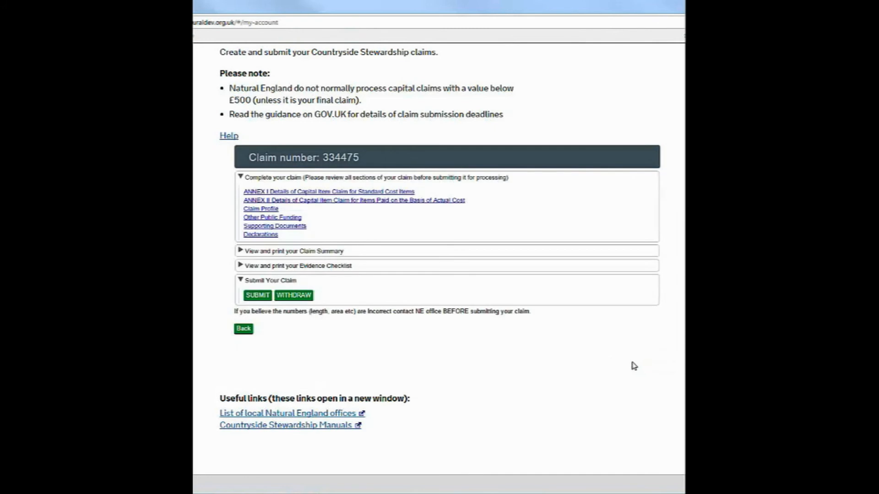
# Answer No to receiving de minimis state aid payments under Other Public Funding, save the answers and close the section.
pyautogui.click(279, 218)
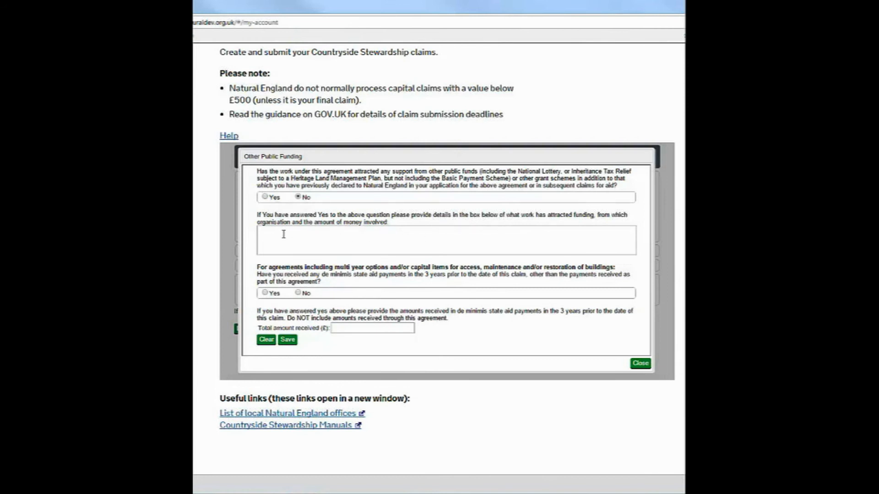
pyautogui.click(299, 293)
pyautogui.click(288, 340)
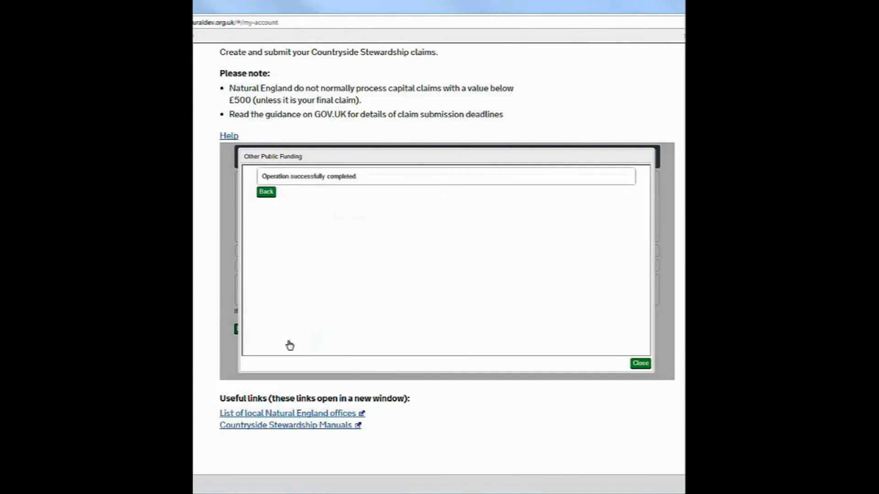
pyautogui.click(639, 364)
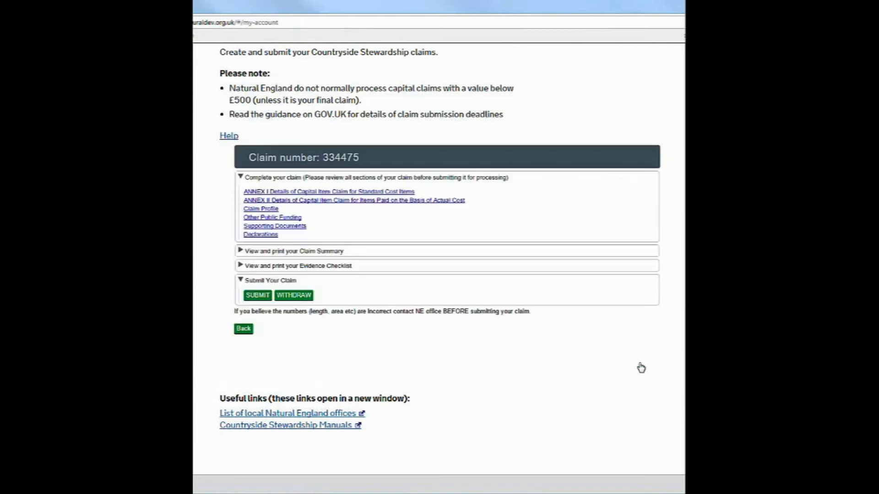
# Complete and save Supporting Documents: No for VAT registered, VAT declaration and native-origin seed form, 1 receipted invoice, Yes for capital item evidence.
pyautogui.click(291, 227)
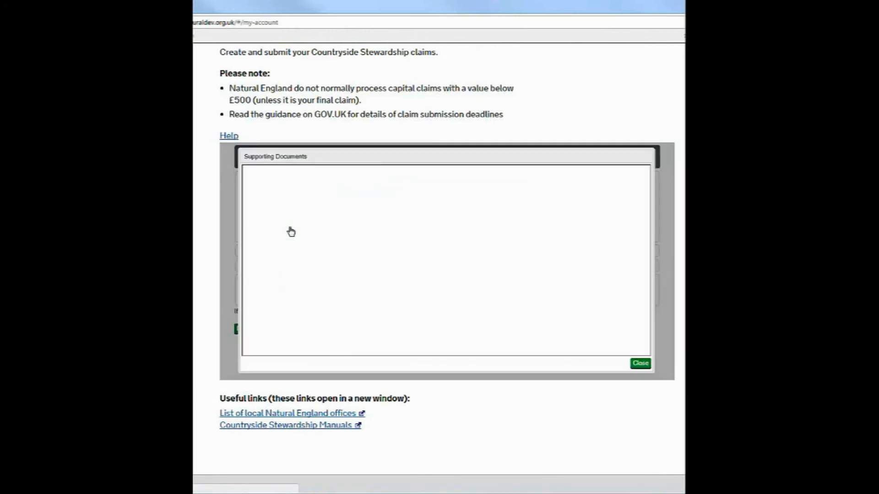
pyautogui.click(298, 205)
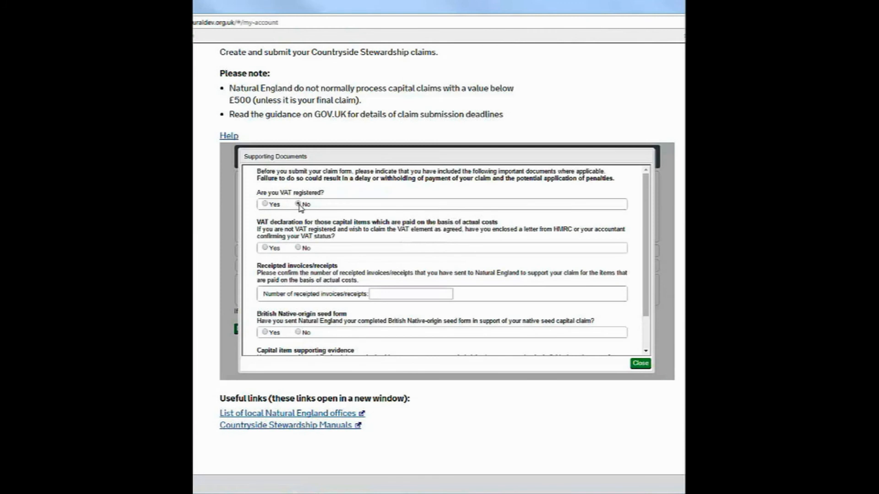
pyautogui.click(299, 248)
pyautogui.click(387, 294)
pyautogui.write('1')
pyautogui.click(298, 332)
pyautogui.moveTo(646, 290); pyautogui.dragTo(648, 321)
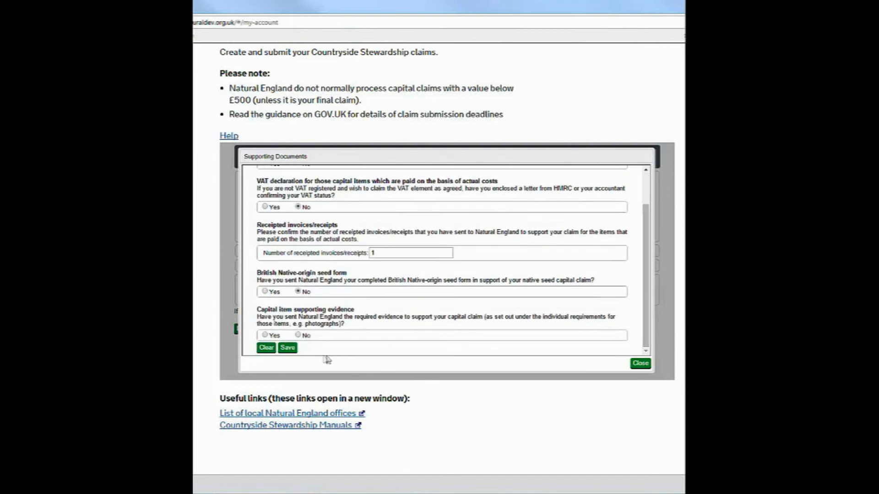
pyautogui.click(265, 335)
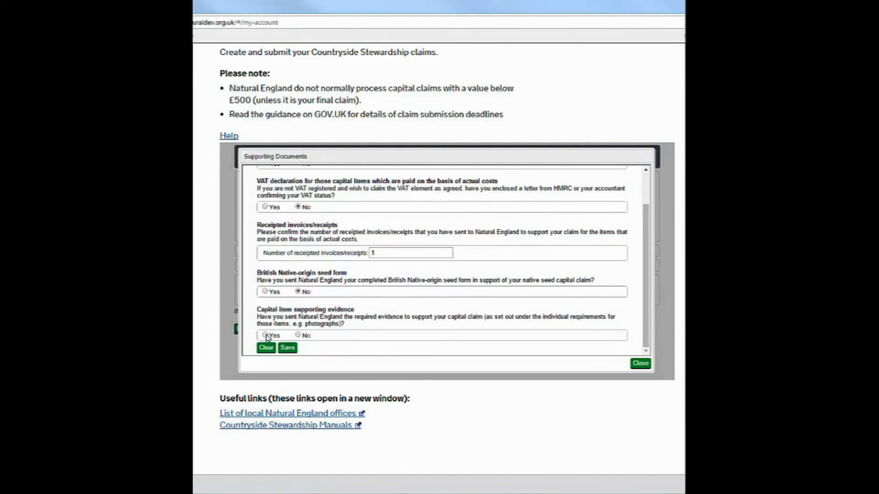
pyautogui.click(288, 348)
pyautogui.click(639, 364)
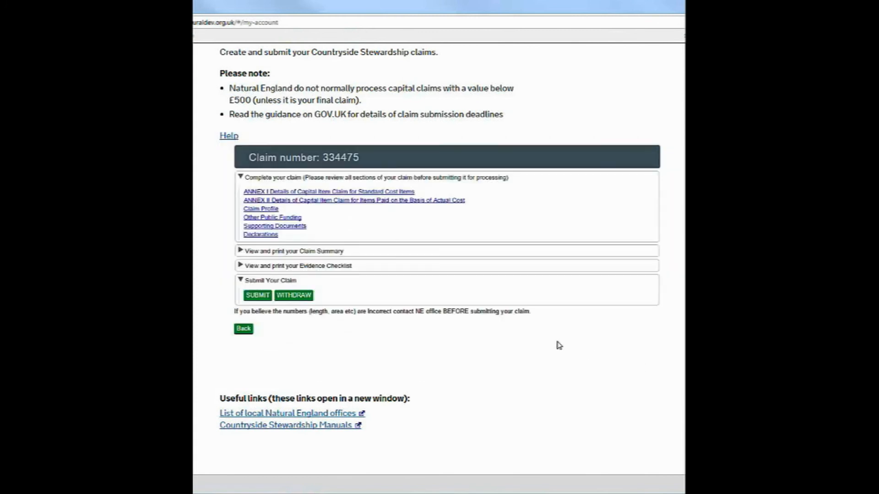
# Agree to the terms of the claim's declaration and close the Declarations section.
pyautogui.click(265, 235)
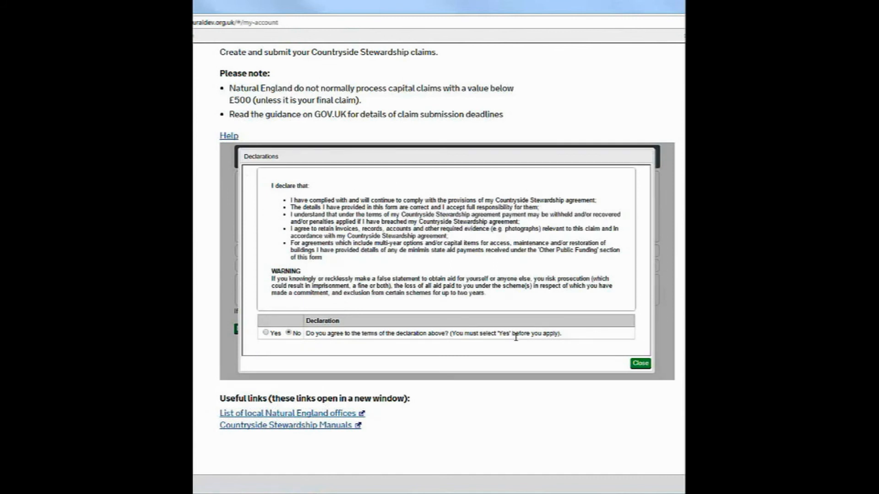
pyautogui.click(265, 334)
pyautogui.click(641, 365)
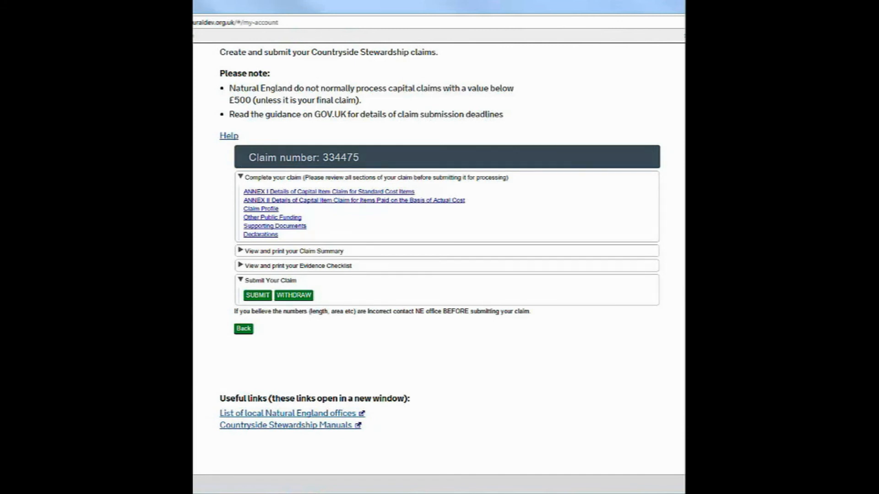
# Generate the Claim Summary document and download it for viewing.
pyautogui.click(240, 252)
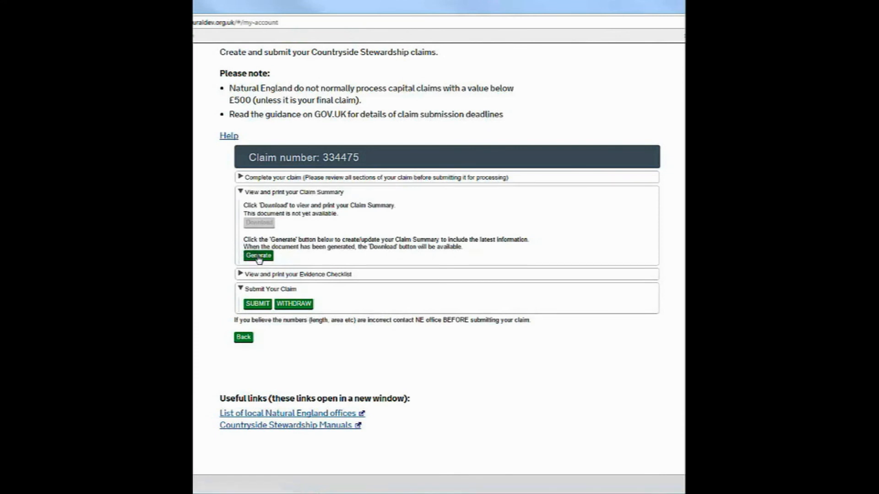
pyautogui.click(257, 255)
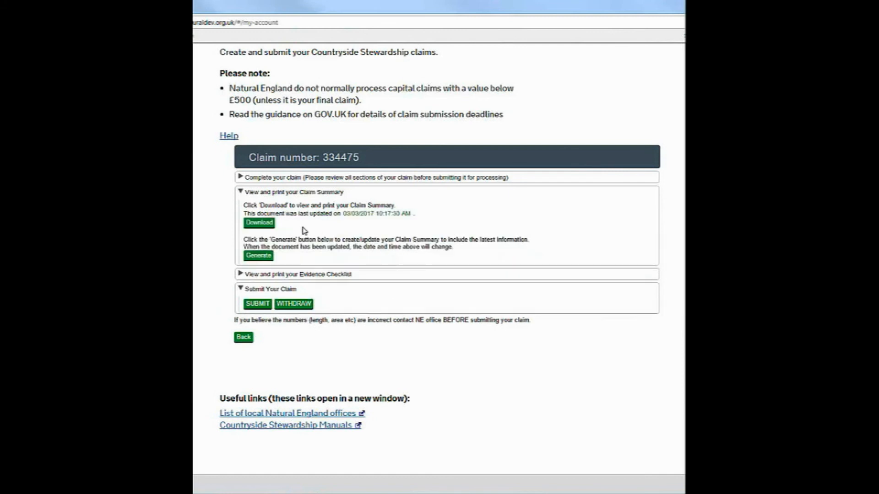
pyautogui.click(259, 224)
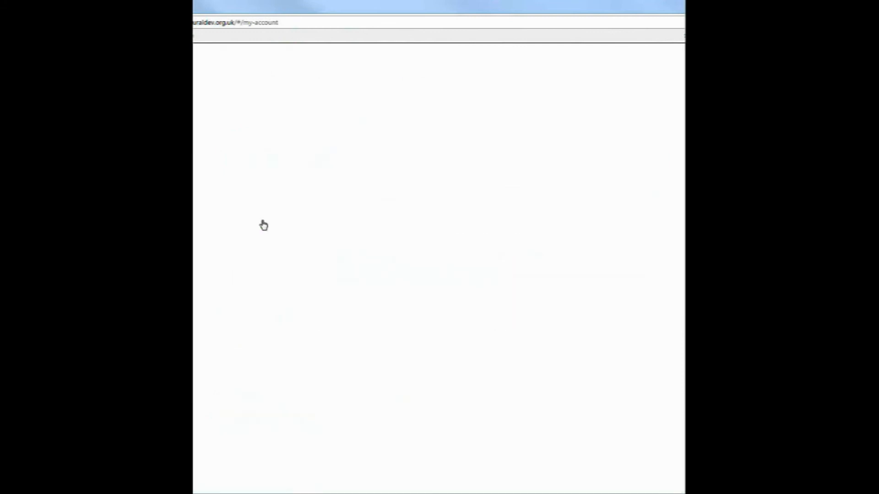
# Review the Claim Summary document from the guidance and claim details through to the ANNEX I and ANNEX II sections.
pyautogui.scroll(-5, 651, 263)
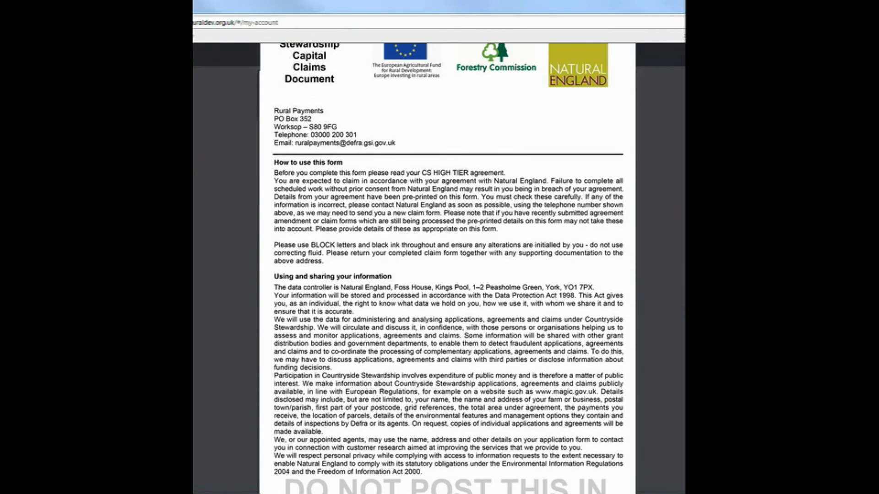
pyautogui.scroll(-5, 448, 265)
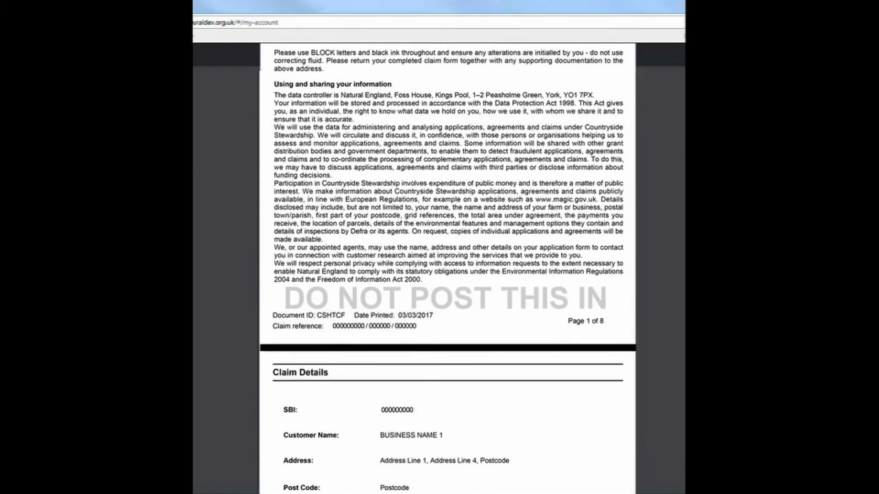
pyautogui.scroll(-4, 448, 265)
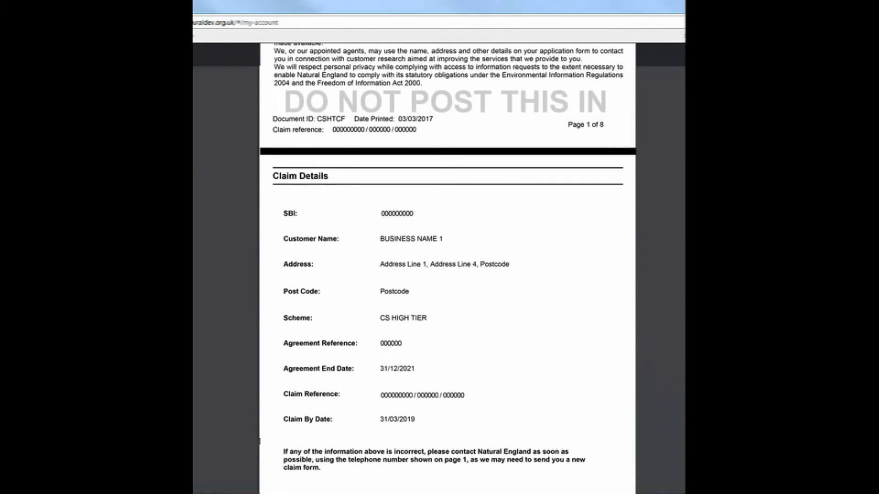
pyautogui.scroll(-4, 447, 265)
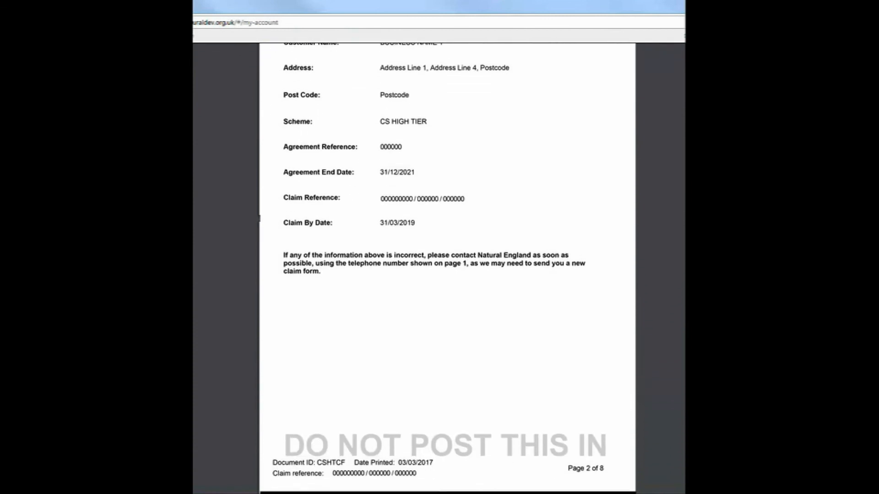
pyautogui.scroll(-4, 447, 265)
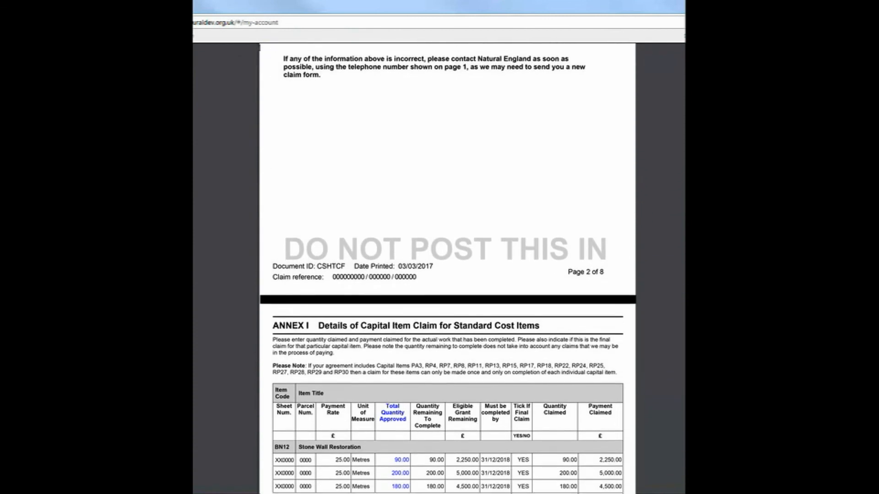
pyautogui.scroll(-4, 447, 265)
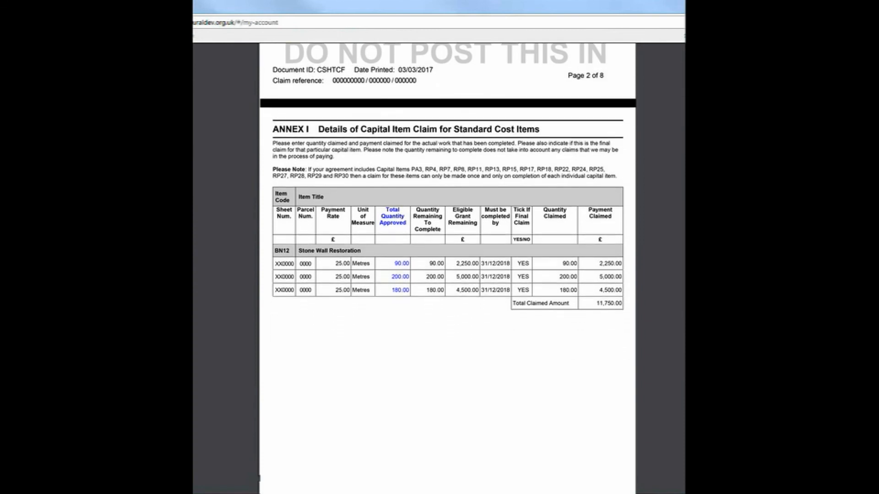
pyautogui.scroll(-4, 447, 266)
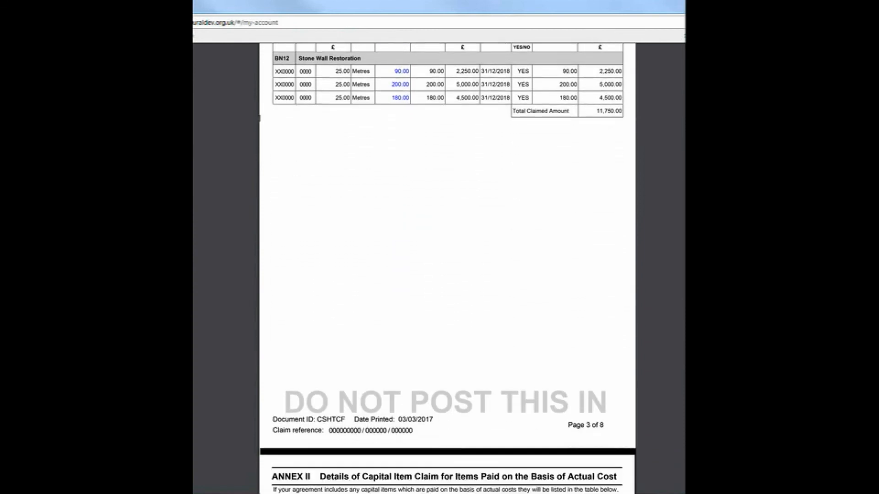
pyautogui.scroll(-2, 447, 266)
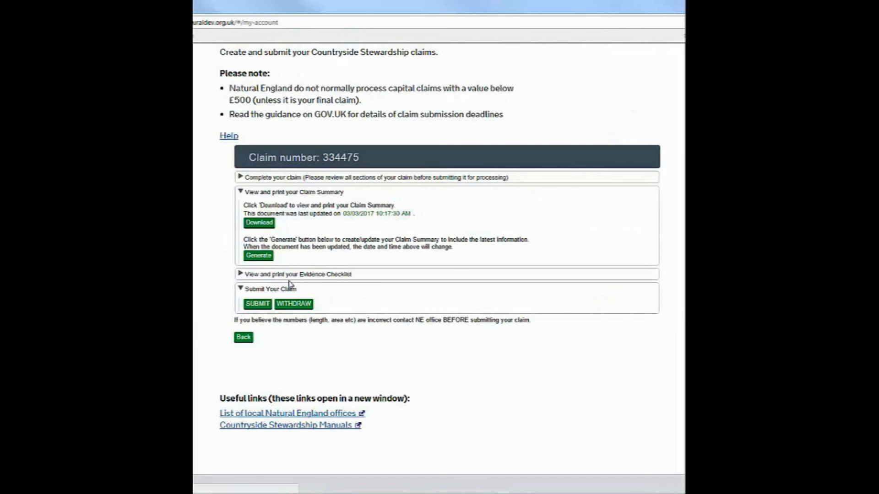
# Generate the claim's Evidence Checklist document and download it for viewing.
pyautogui.click(240, 274)
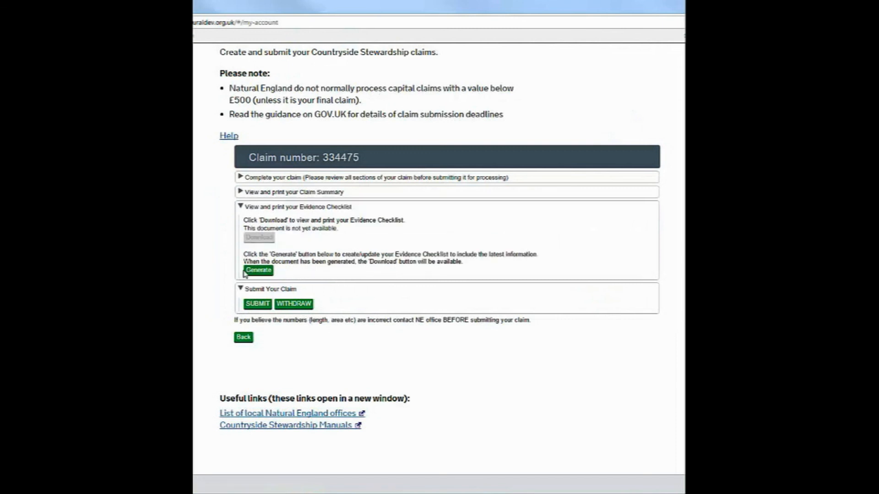
pyautogui.click(255, 271)
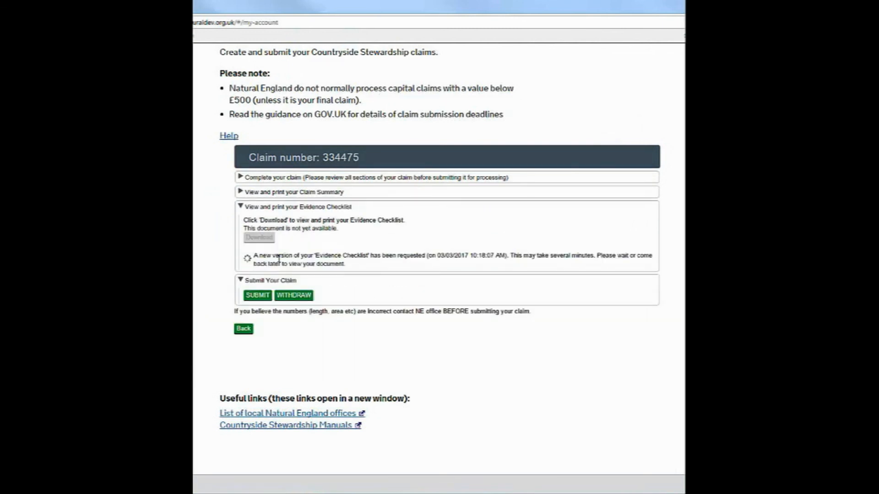
pyautogui.click(259, 238)
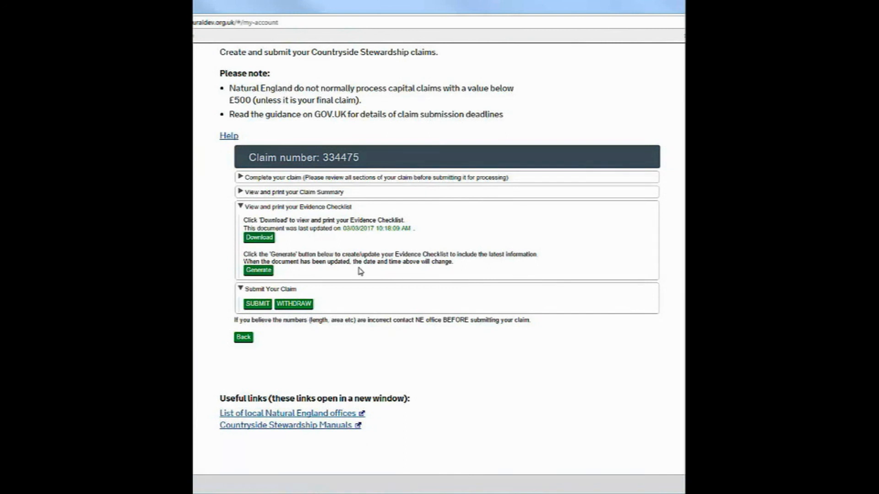
# Submit the Countryside Stewardship capital claim to Natural England and return to the list of claims.
pyautogui.click(258, 305)
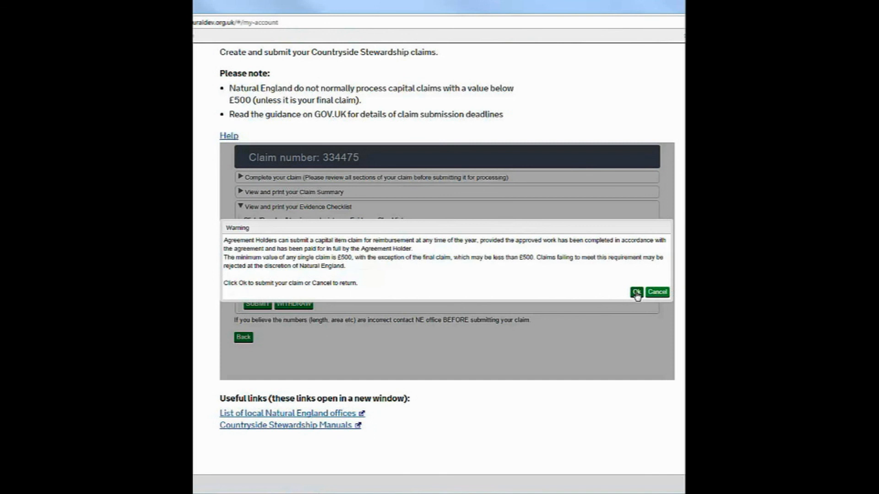
pyautogui.click(637, 293)
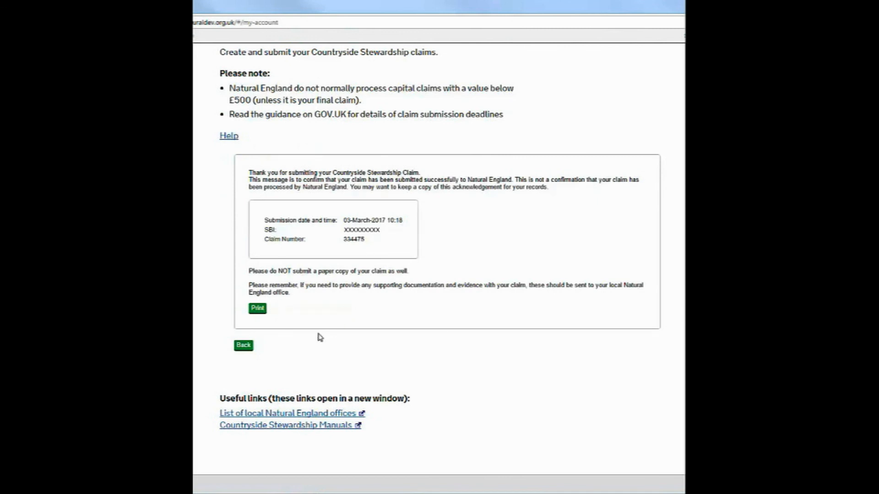
pyautogui.click(242, 346)
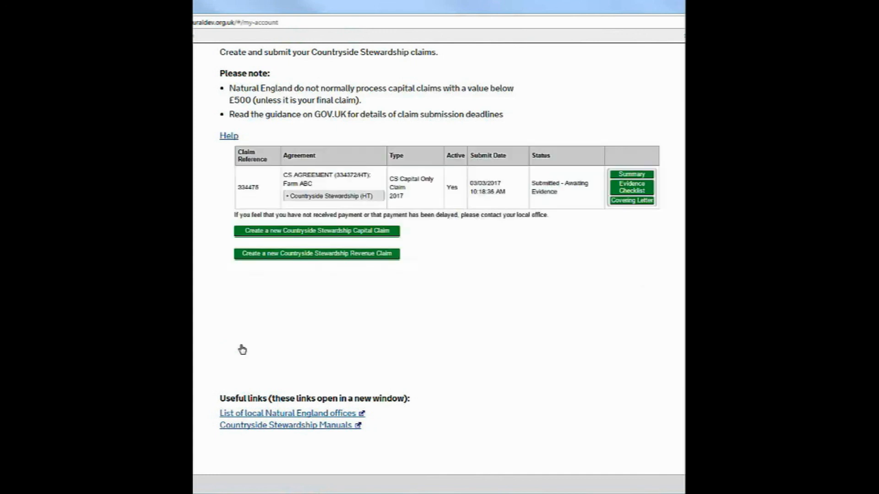
# Generate the Covering Letter for the submitted claim, download it and read through the letter.
pyautogui.click(629, 202)
pyautogui.click(270, 241)
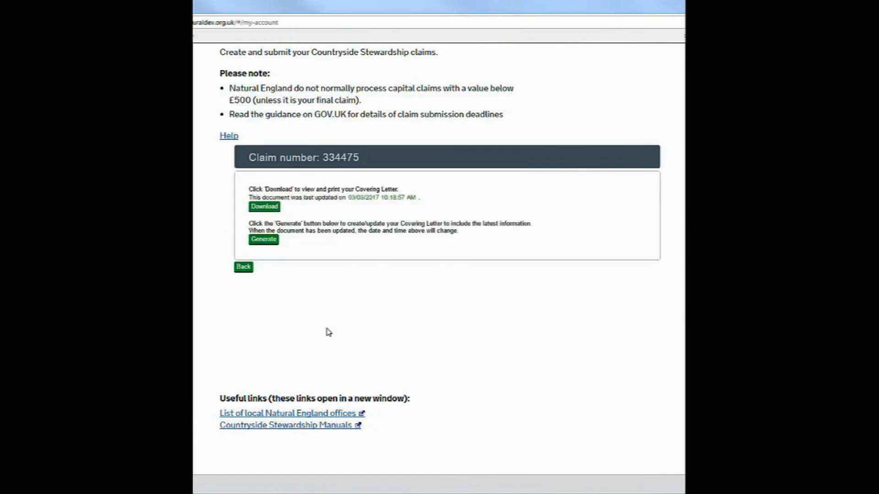
pyautogui.click(269, 208)
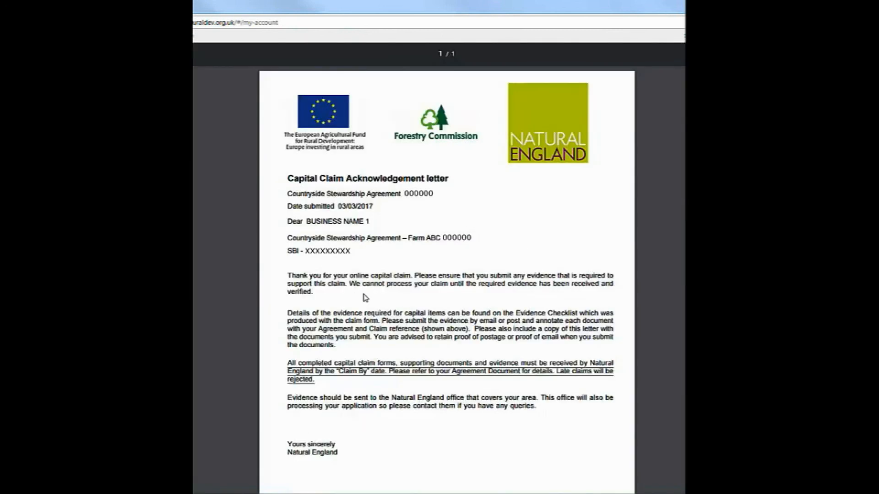
pyautogui.scroll(-1, 442, 316)
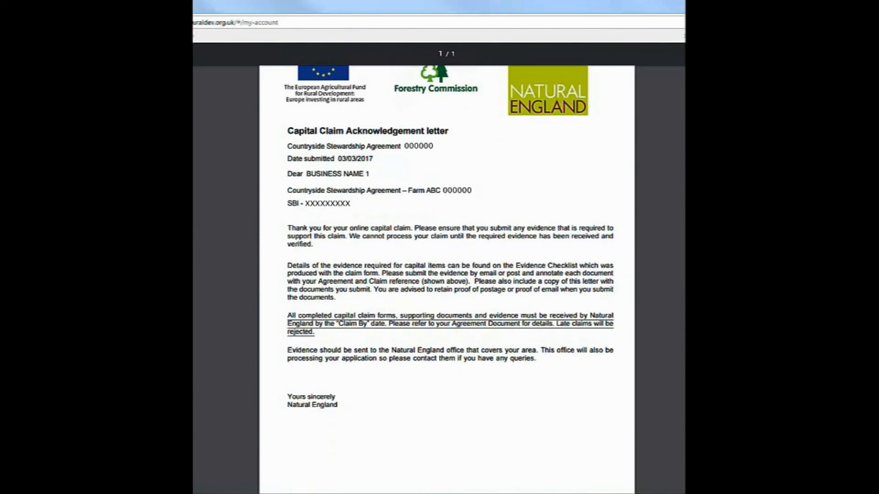